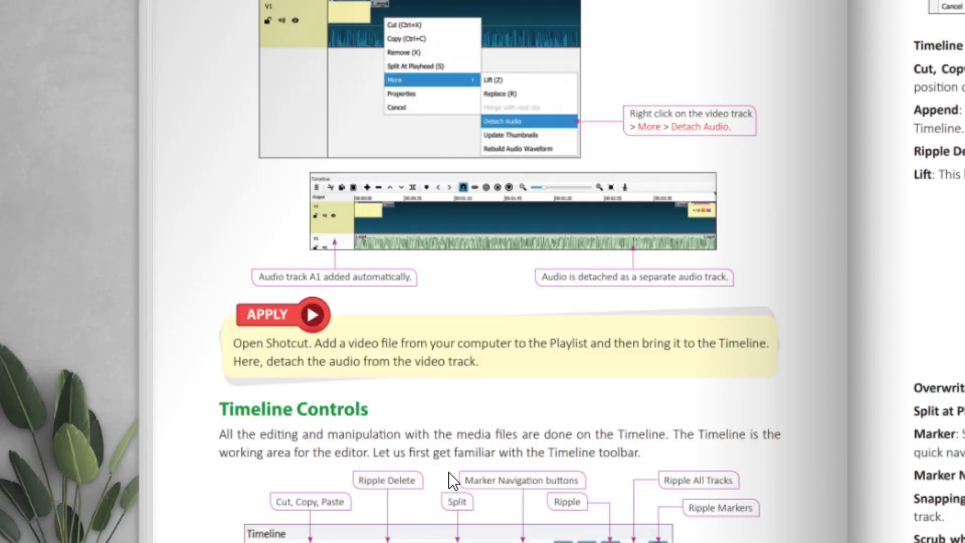
Step: Review the textbook section on detaching audio from a video, including its neighbouring pages and the Apply exercise
scroll(452, 480, "down", 3)
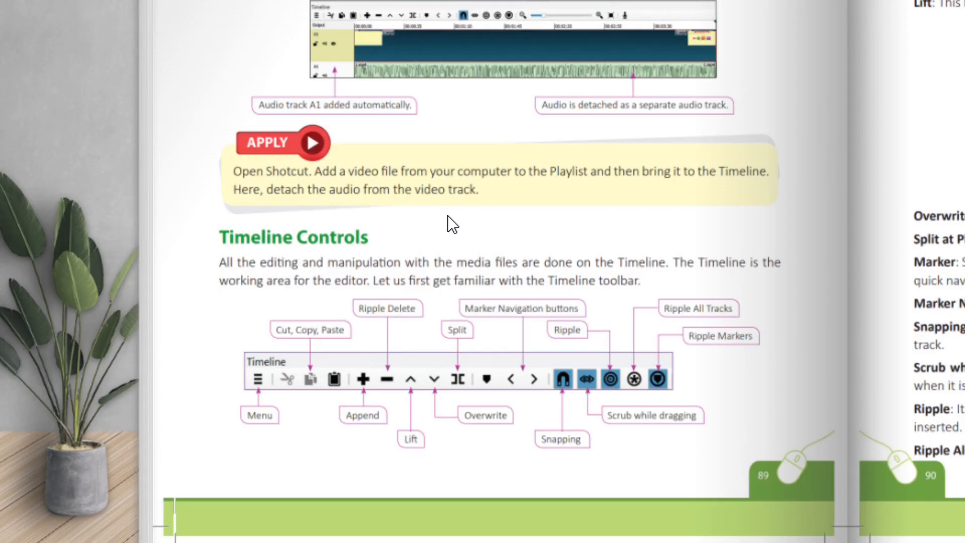
scroll(453, 225, "up", 3)
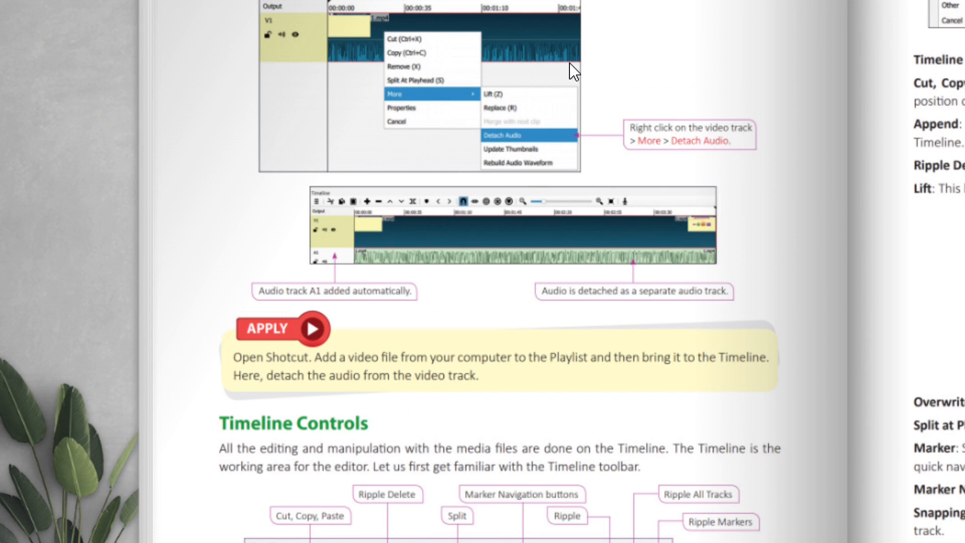
scroll(368, 80, "up", 2)
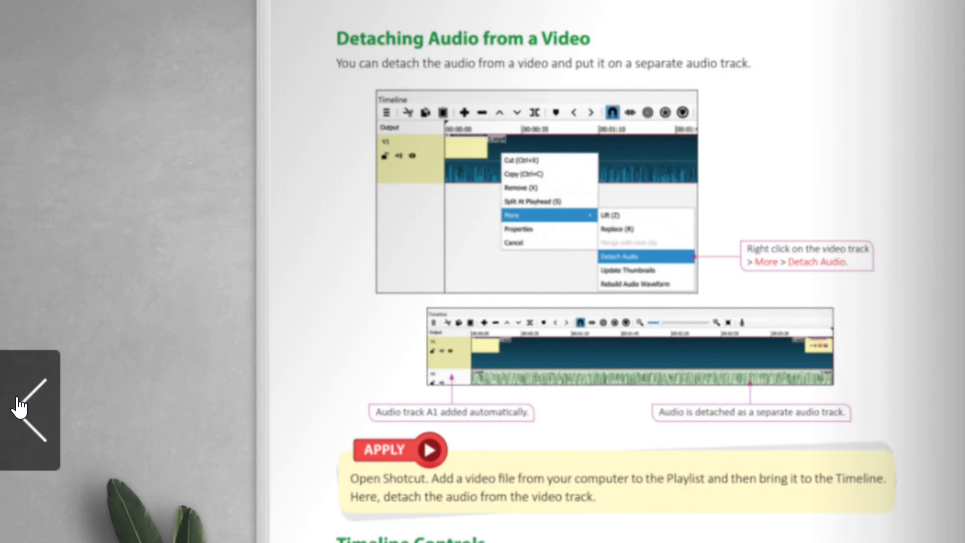
left_click(19, 407)
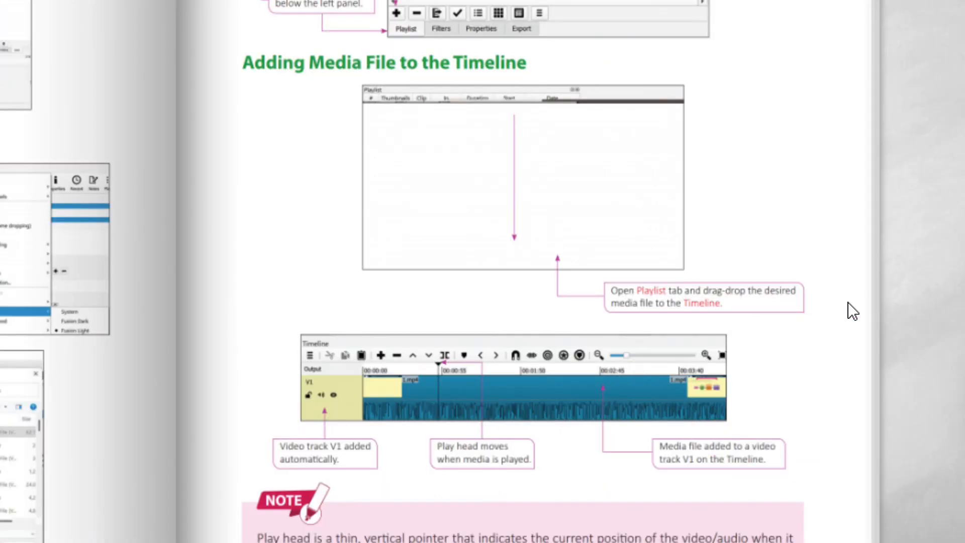
left_click(919, 257)
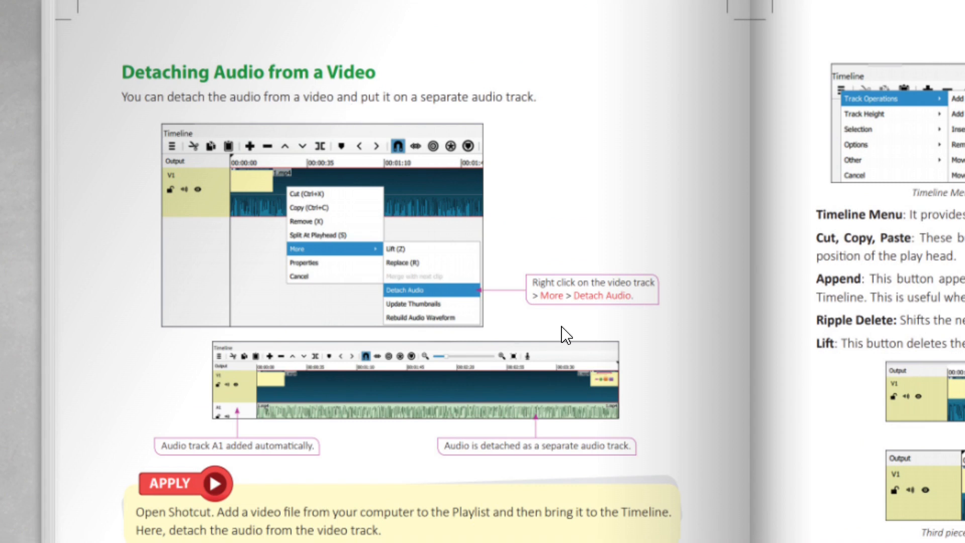
scroll(561, 327, "up", 3)
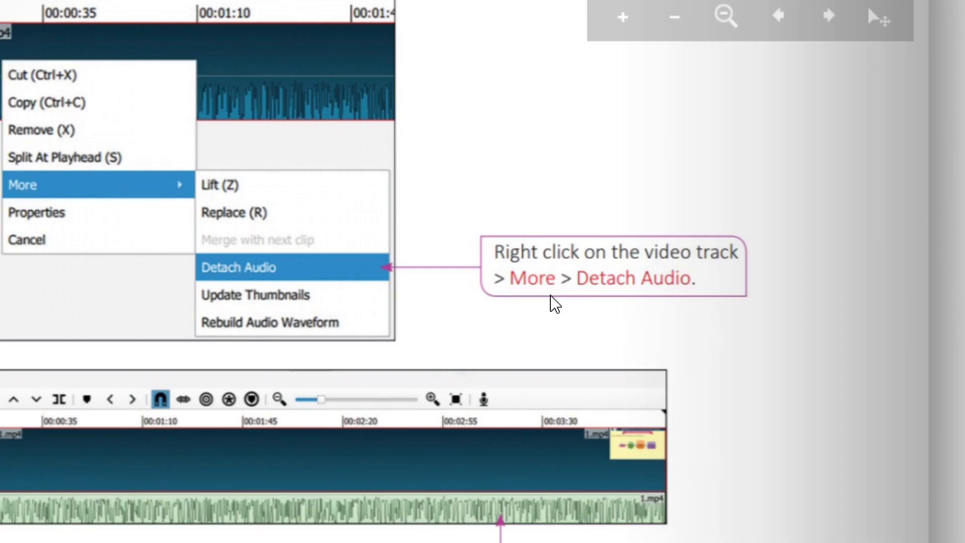
scroll(555, 303, "down", 3)
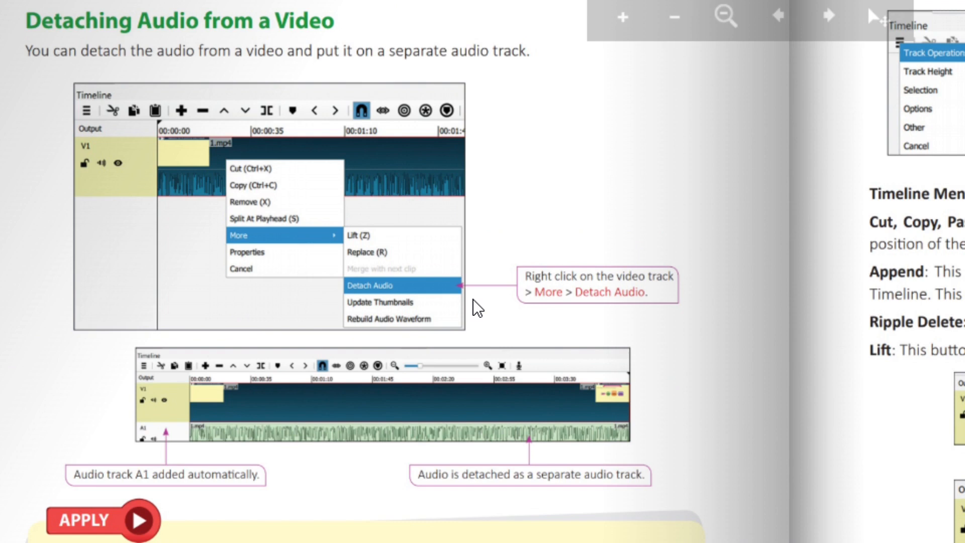
scroll(473, 300, "down", 2)
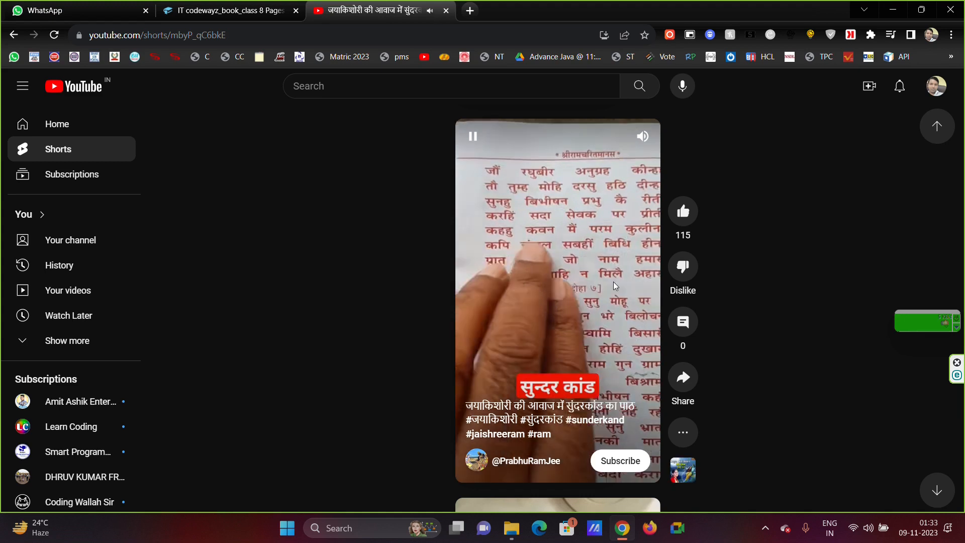
Step: Lower the system volume to roughly a quarter of its range and close the quick settings
left_click(868, 527)
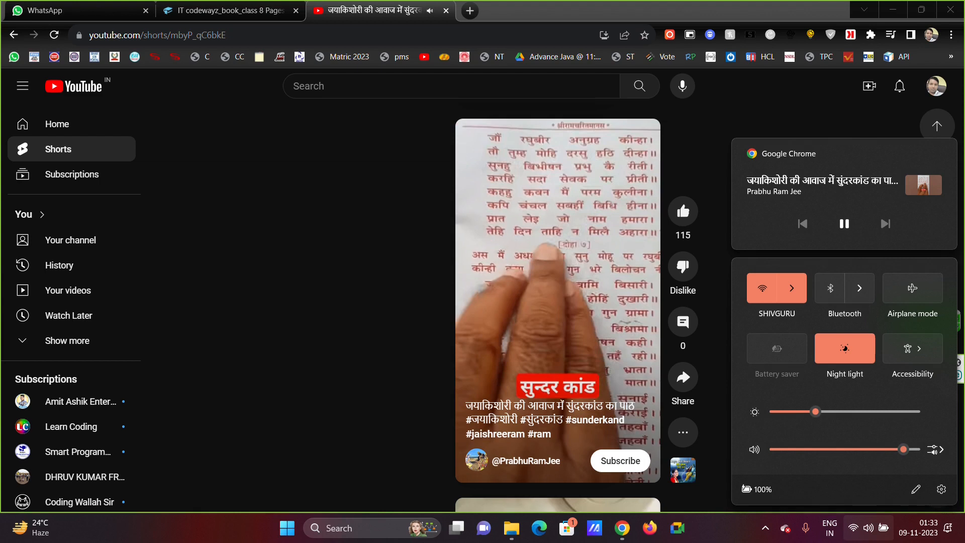
key("XF86AudioLowerVolume")
key("XF86AudioLowerVolume")
key("XF86AudioLowerVolume")
key("XF86AudioLowerVolume")
key("XF86AudioLowerVolume")
key("XF86AudioLowerVolume")
key("XF86AudioLowerVolume")
key("XF86AudioLowerVolume")
key("XF86AudioLowerVolume")
key("XF86AudioLowerVolume")
key("XF86AudioLowerVolume")
key("XF86AudioLowerVolume")
key("XF86AudioLowerVolume")
key("XF86AudioLowerVolume")
key("XF86AudioLowerVolume")
key("XF86AudioLowerVolume")
key("XF86AudioLowerVolume")
key("XF86AudioLowerVolume")
key("XF86AudioLowerVolume")
key("XF86AudioLowerVolume")
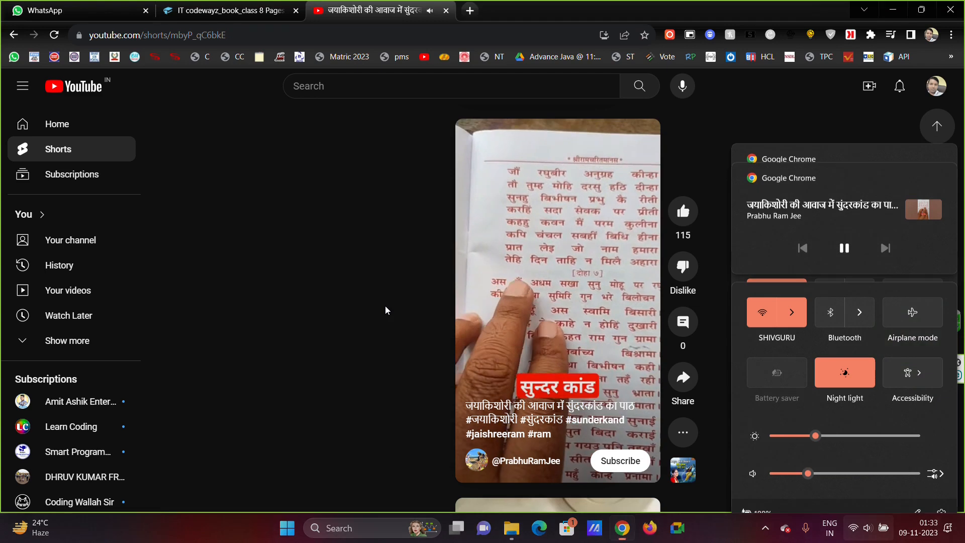
left_click(385, 306)
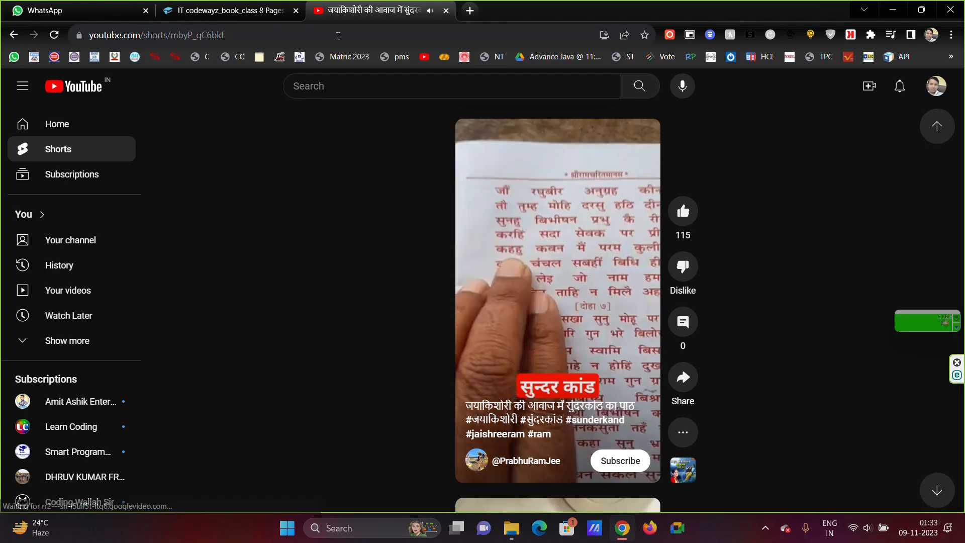
Step: Copy the YouTube Short's address and search the web for "download youtube video"
left_click(338, 35)
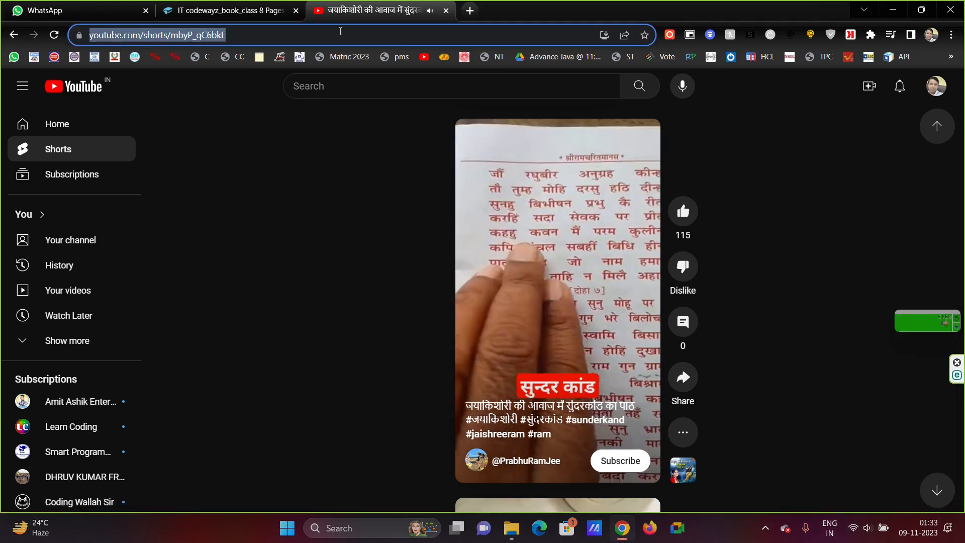
left_click(379, 30)
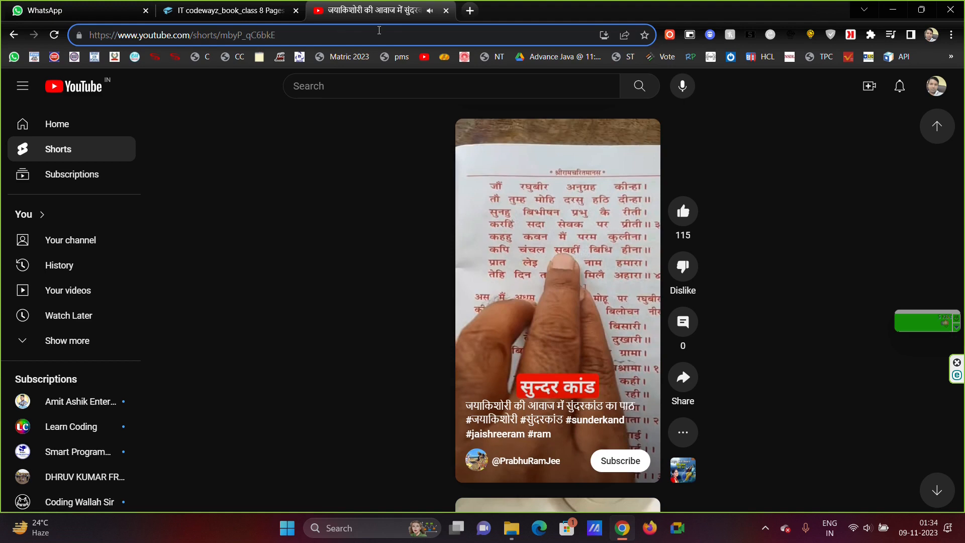
key("ctrl+a")
type("download v")
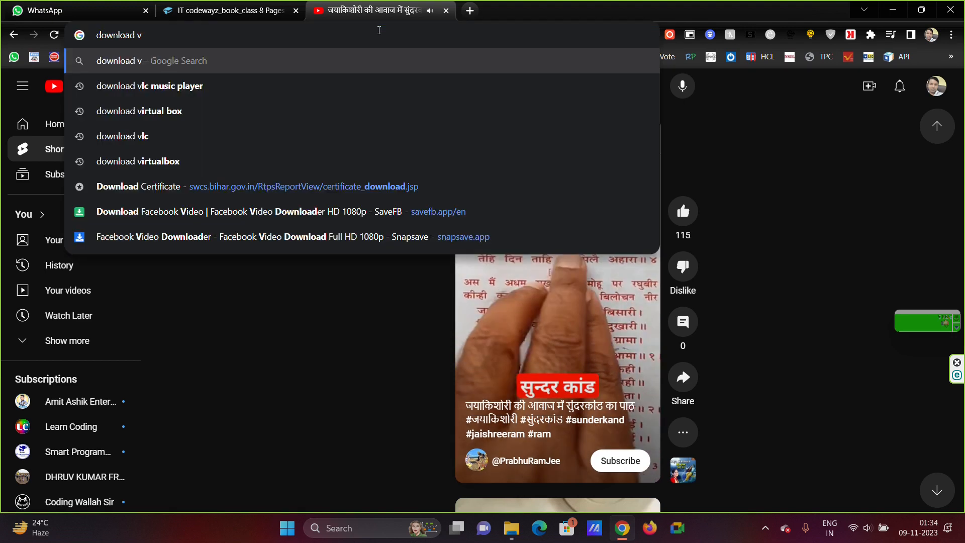
type("outub")
key("Return")
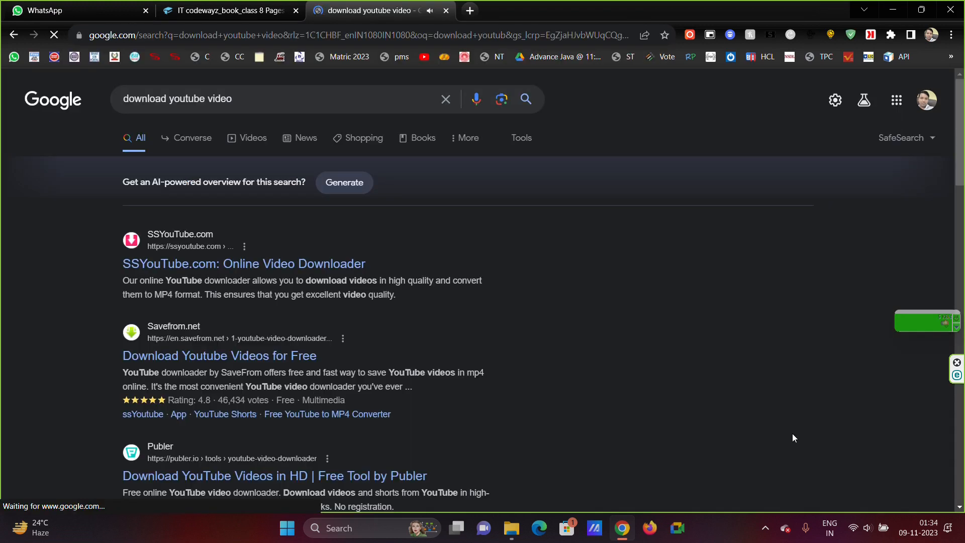
Step: Open the SSYouTube.com Online Video Downloader search result in a new tab
left_click(860, 534)
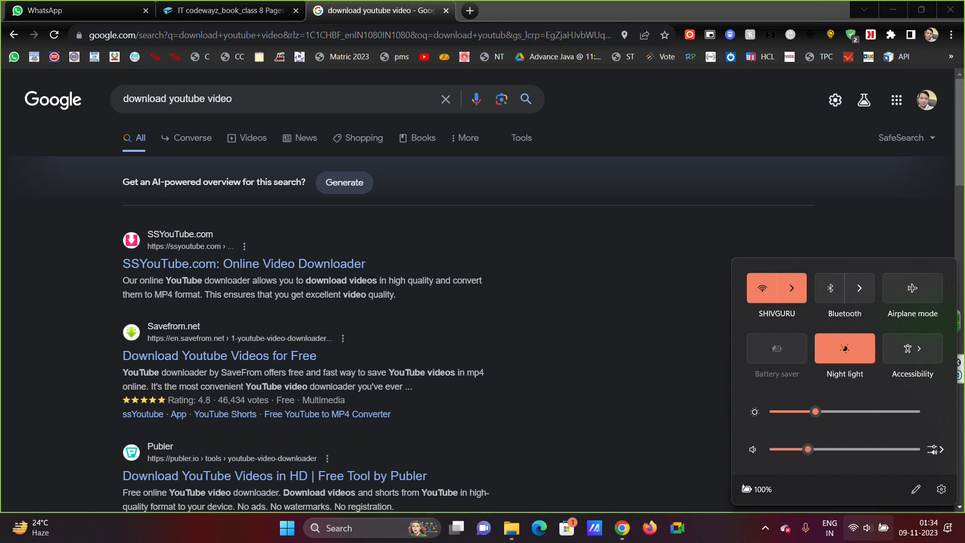
left_click(265, 264)
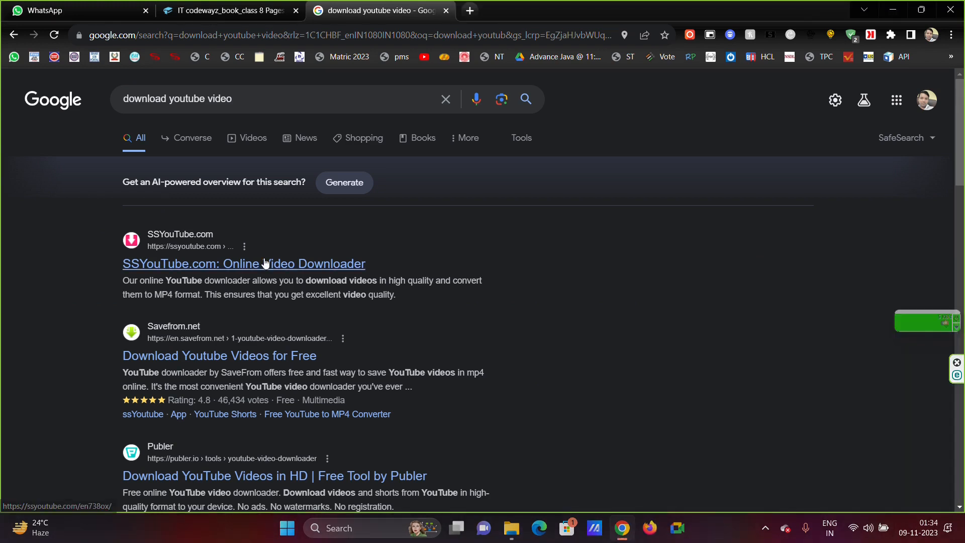
right_click(265, 263)
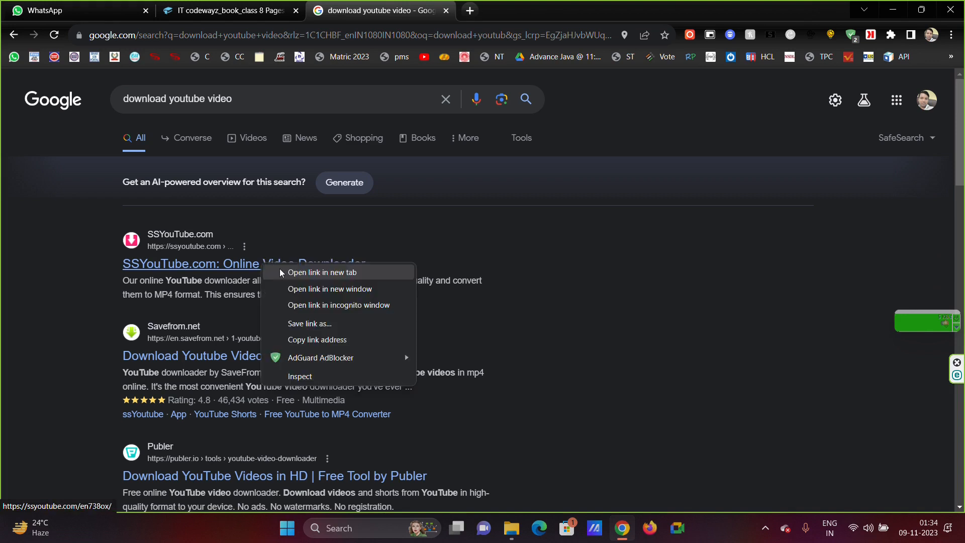
left_click(281, 270)
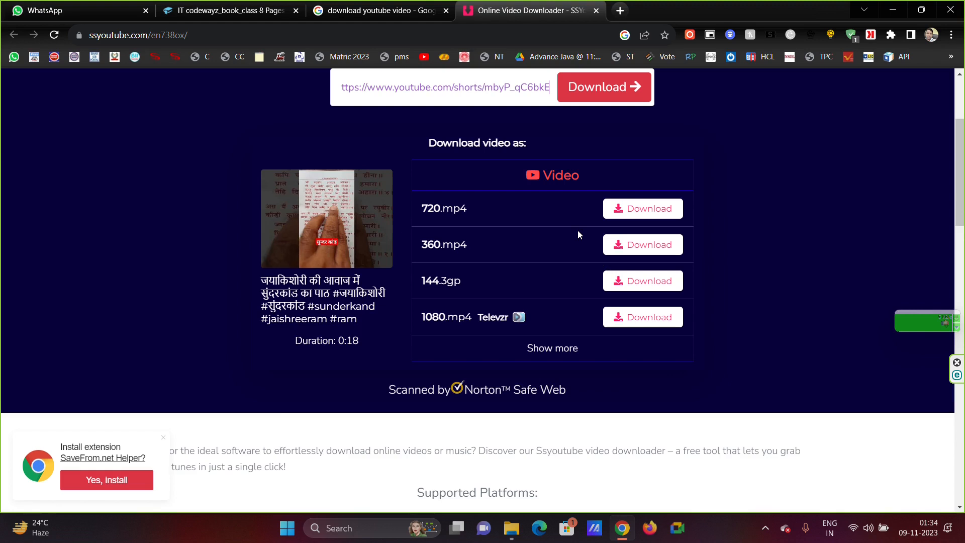
Step: Download the YouTube Short as an MP4 file, pause its playback and close the downloader tab
left_click(546, 239)
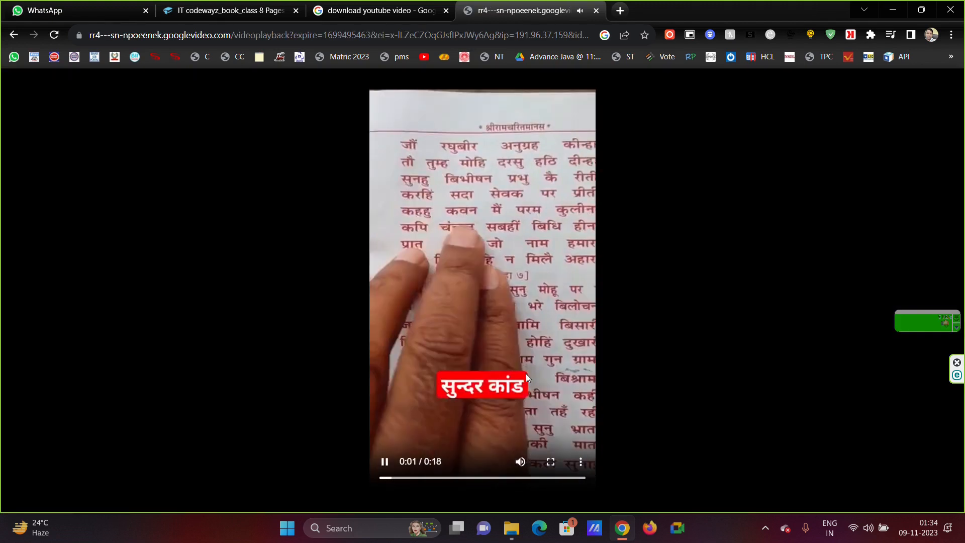
left_click(517, 402)
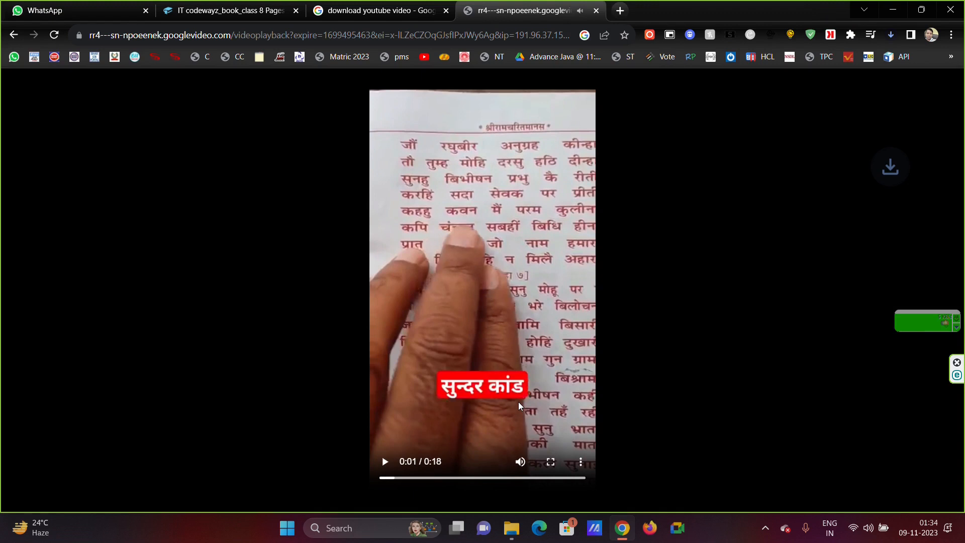
key("ctrl+w")
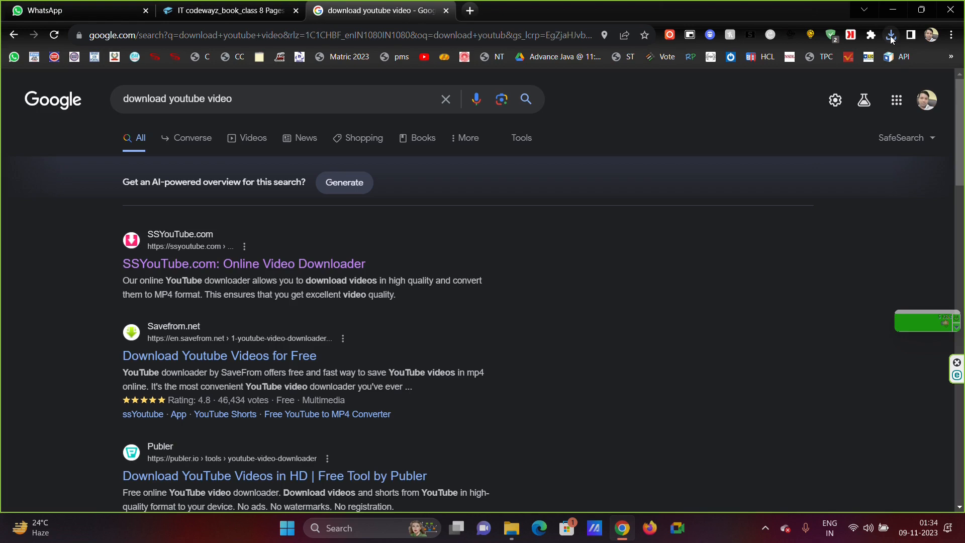
Step: Show the downloaded videoplayback (1).mp4 in the Downloads folder and preview it in VLC media player at reduced volume
left_click(891, 39)
left_click(768, 101)
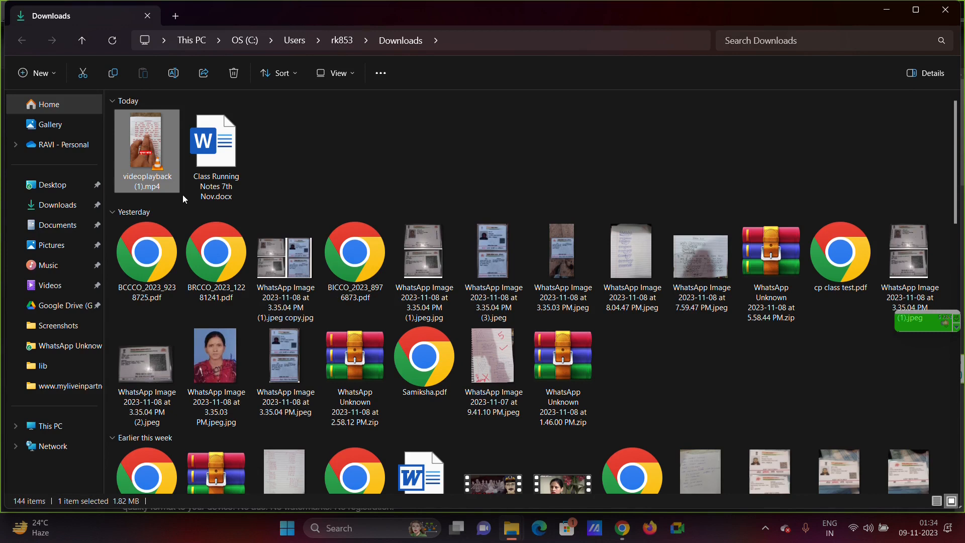
key("Return")
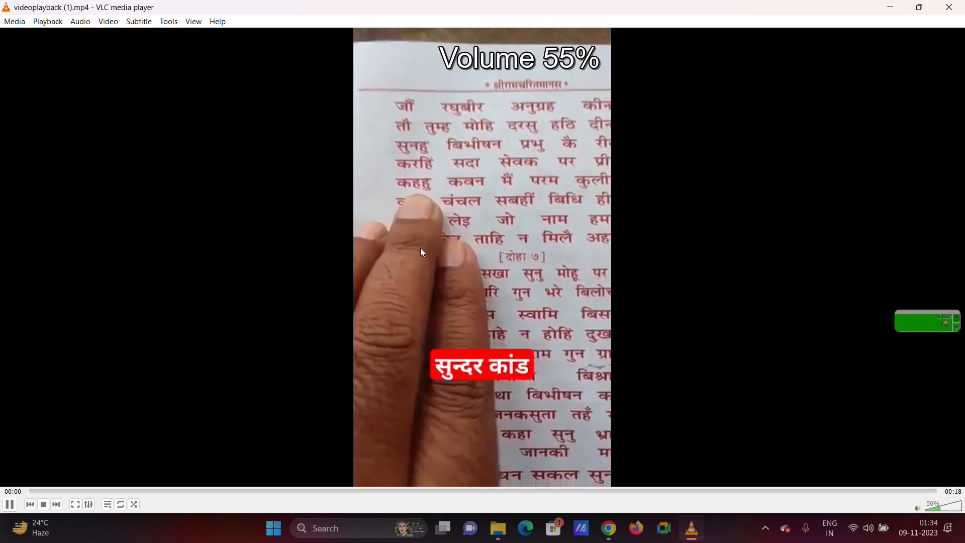
scroll(421, 251, "down", 6)
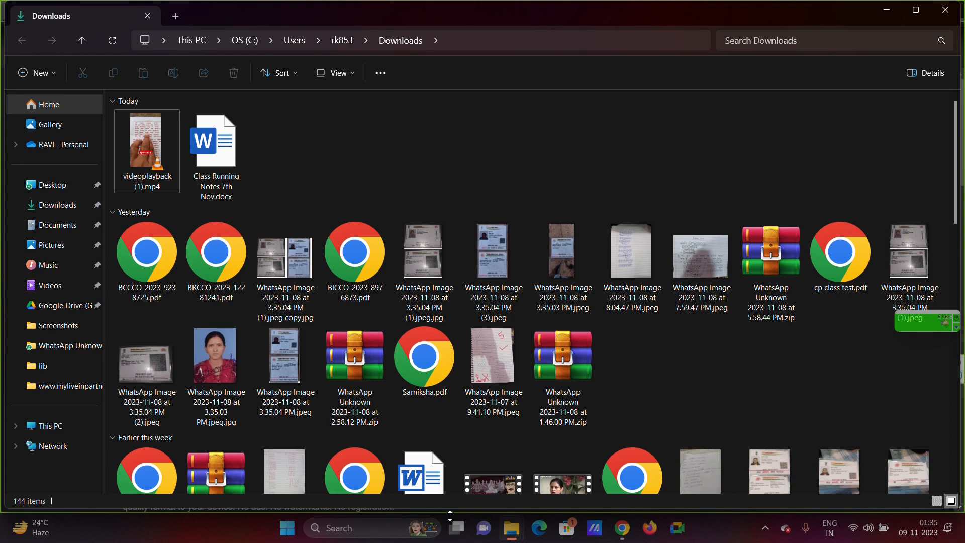
Step: Find Shotcut among the installed apps and launch it
left_click(292, 529)
type("s")
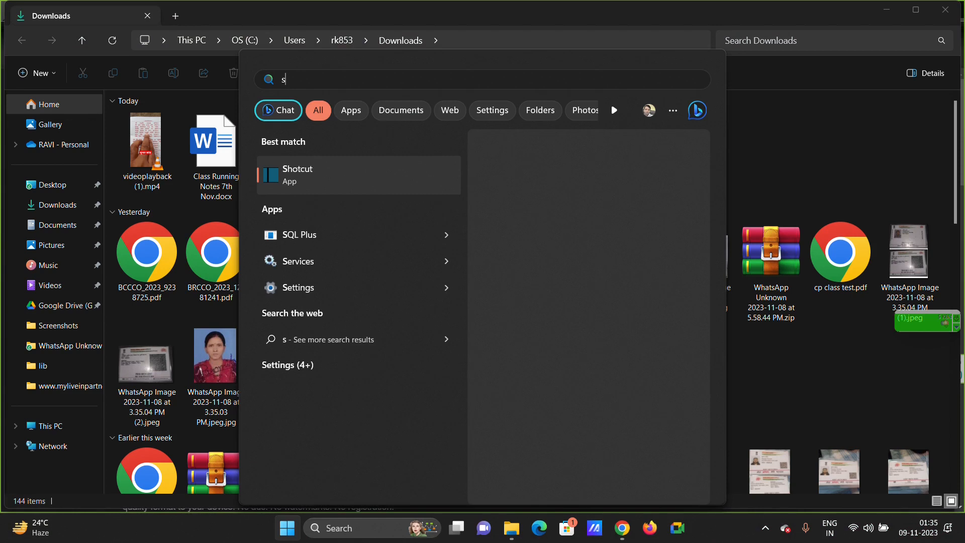
type("h")
key("Return")
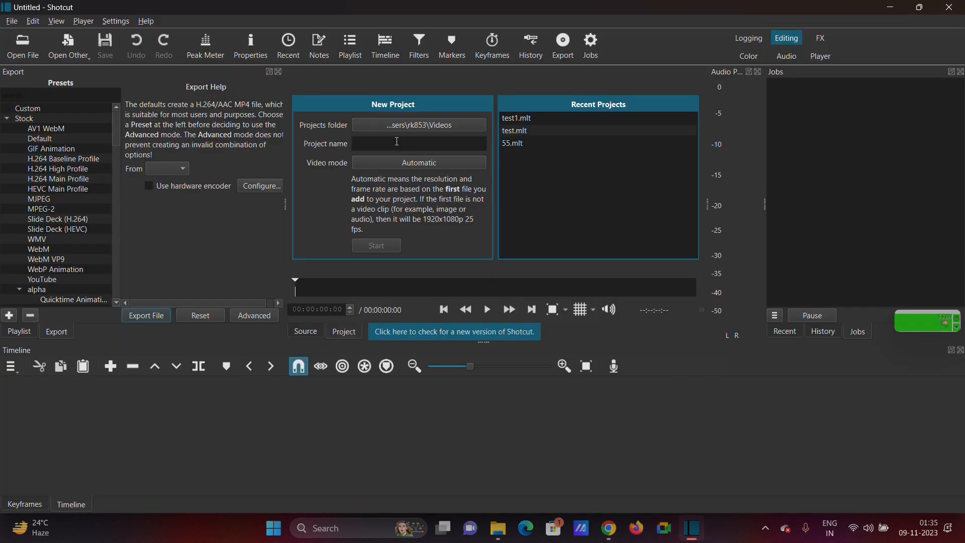
Step: Start a new project named Detaching with the automatic video mode
left_click(397, 142)
type("Detaching")
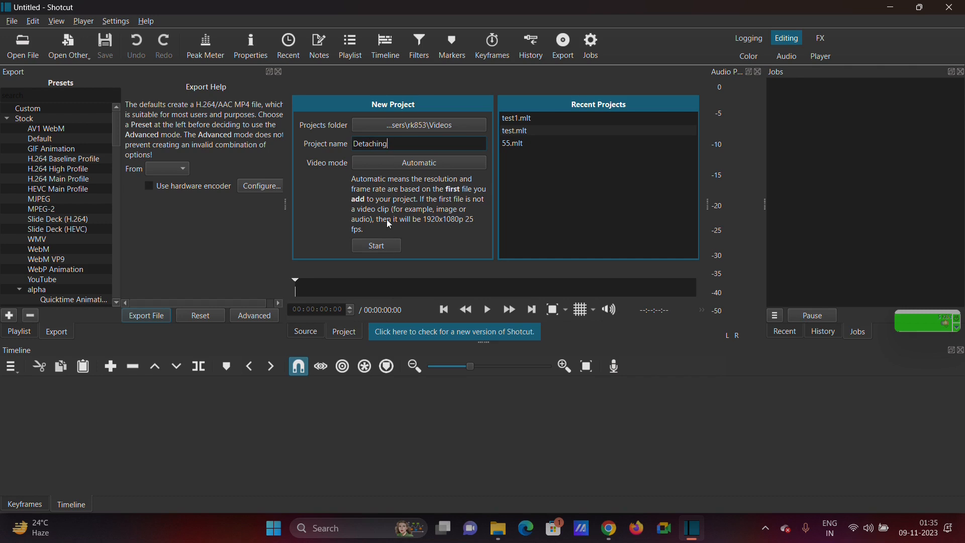
left_click(378, 246)
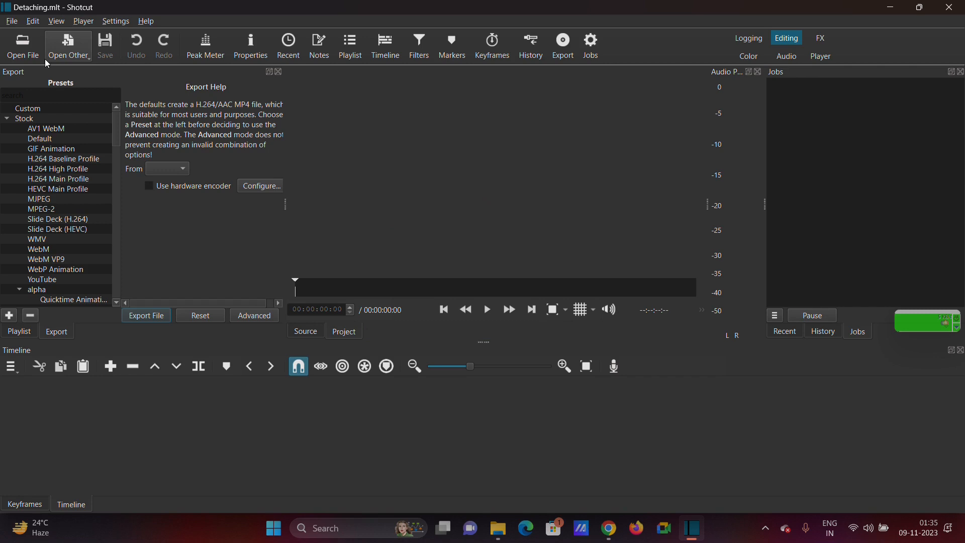
Step: Open videoplayback (1).mp4 from the Downloads folder in the project
left_click(22, 46)
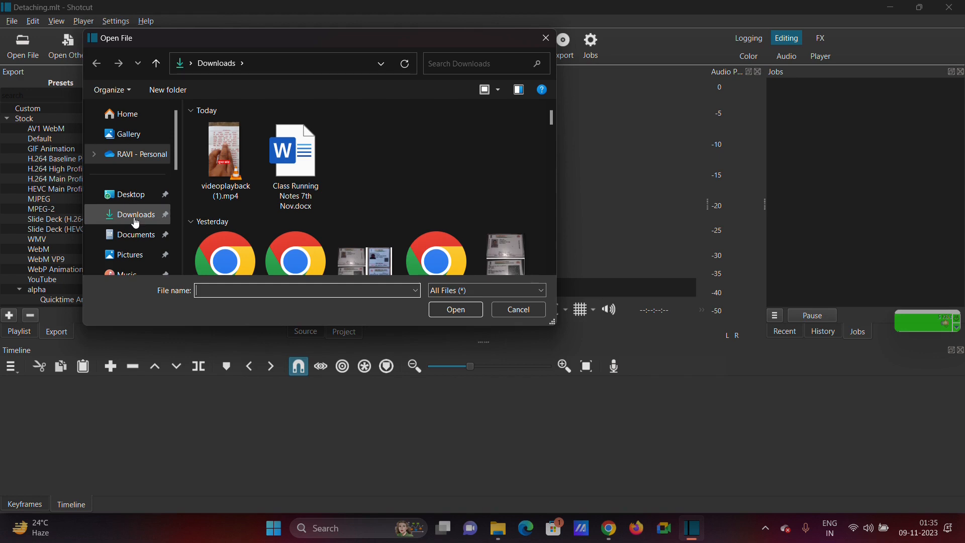
left_click(132, 199)
left_click(135, 213)
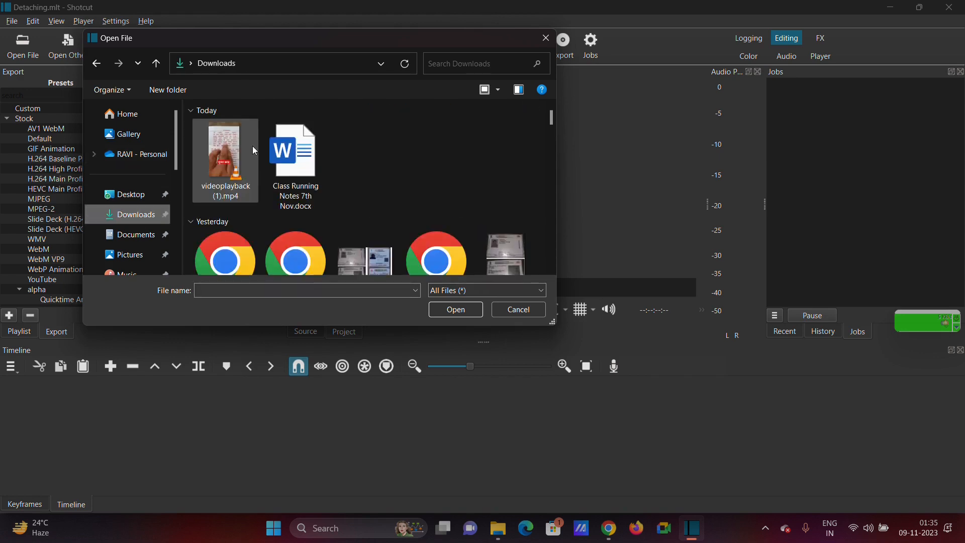
double_click(255, 151)
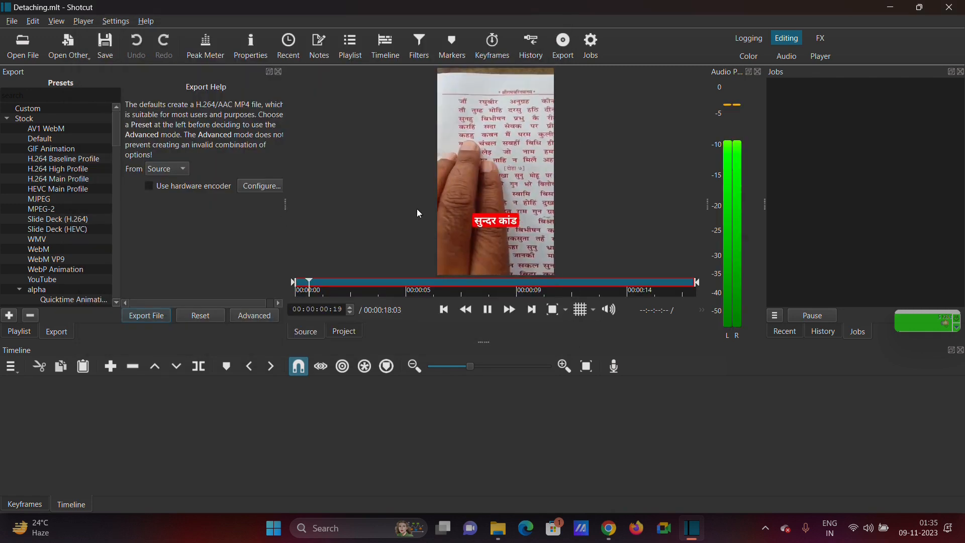
Step: Pause the opened clip and add it to the playlist
left_click(472, 179)
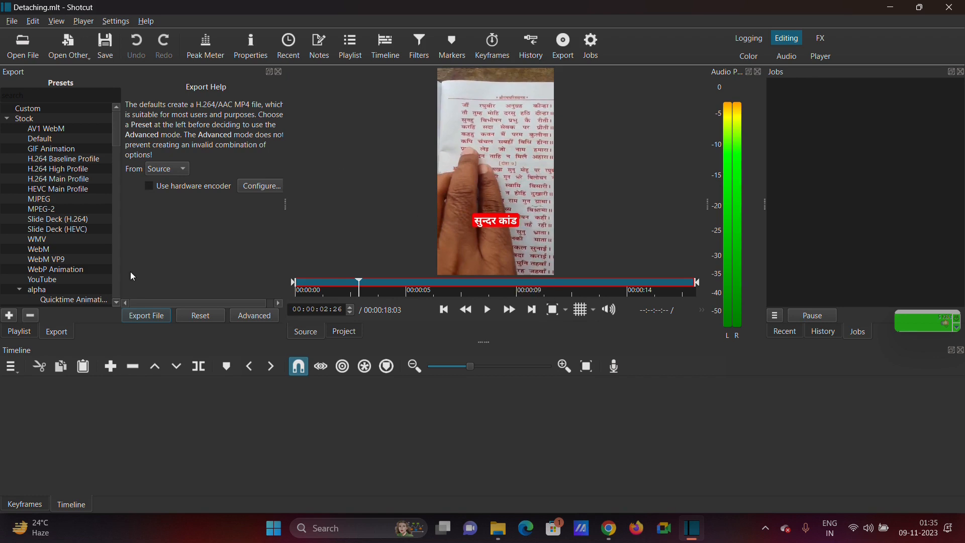
left_click(20, 332)
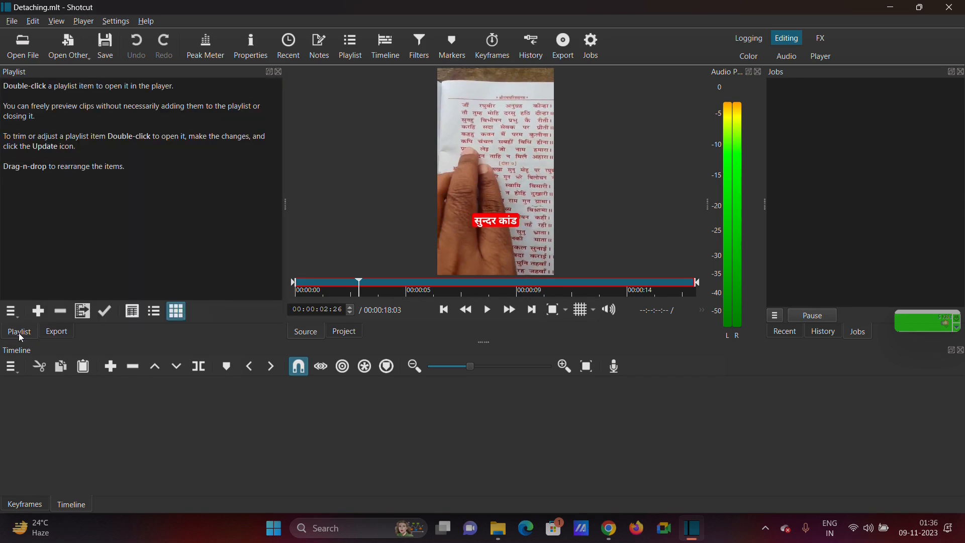
left_click(37, 312)
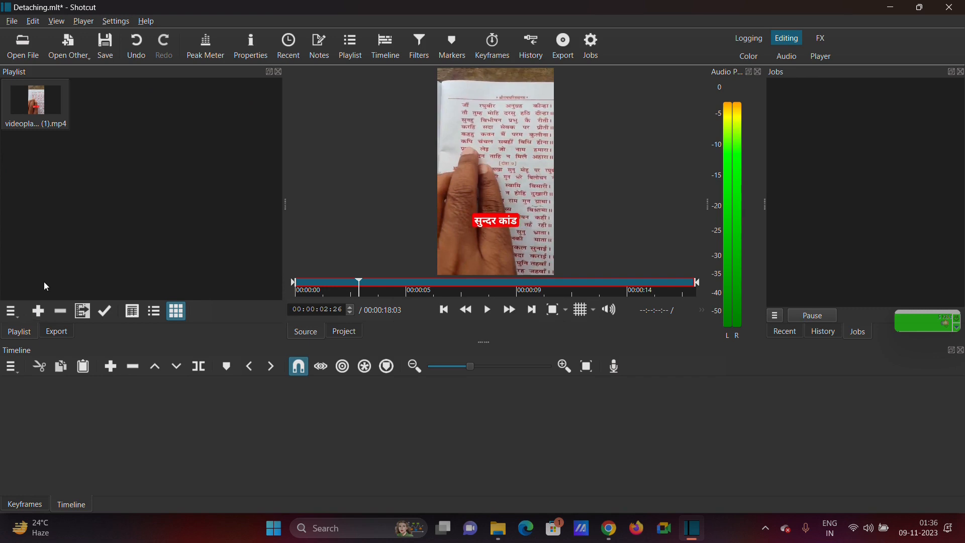
Step: Place the videoplayback (1).mp4 clip from the playlist at the start of the empty timeline
left_click_drag(36, 103, 100, 408)
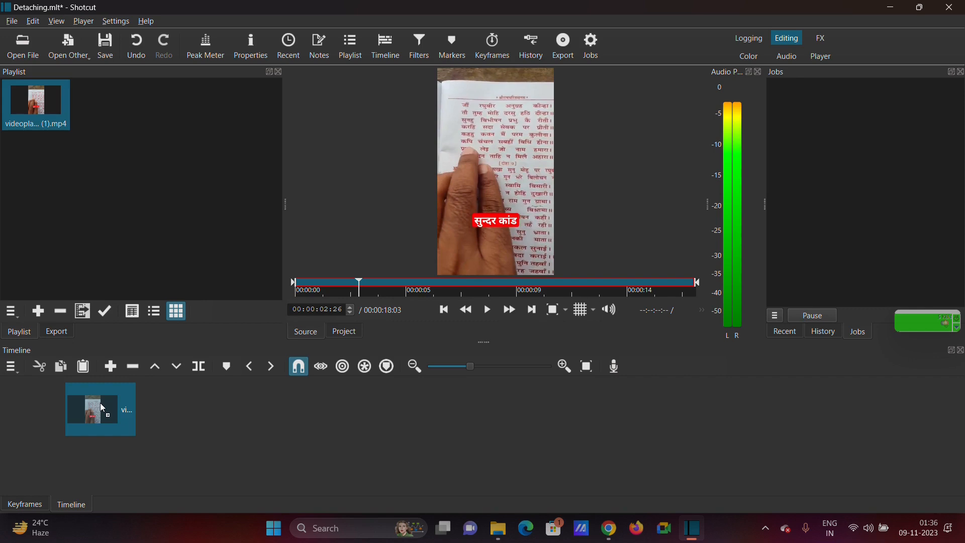
left_click_drag(100, 402, 110, 421)
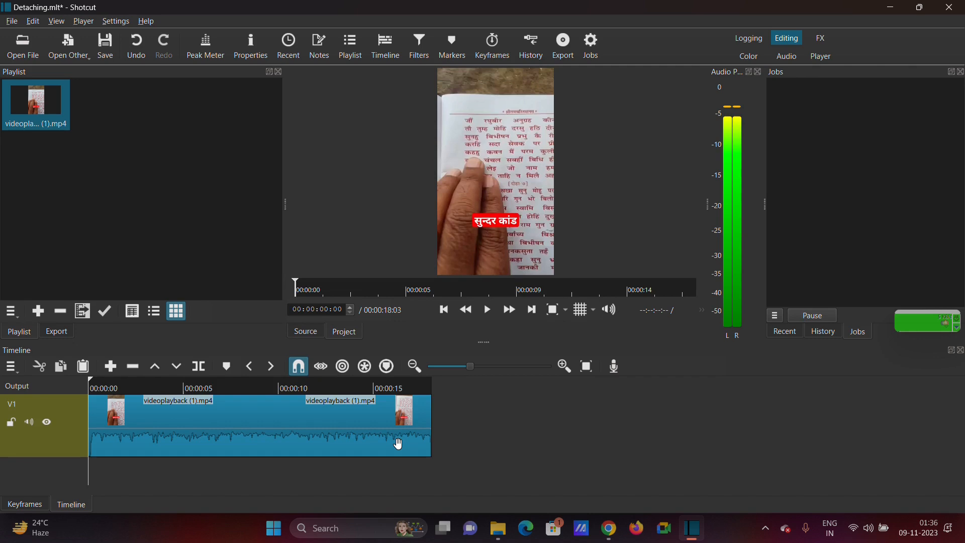
Step: Lower the system volume and play the first two seconds of the timeline clip as a preview
left_click(868, 528)
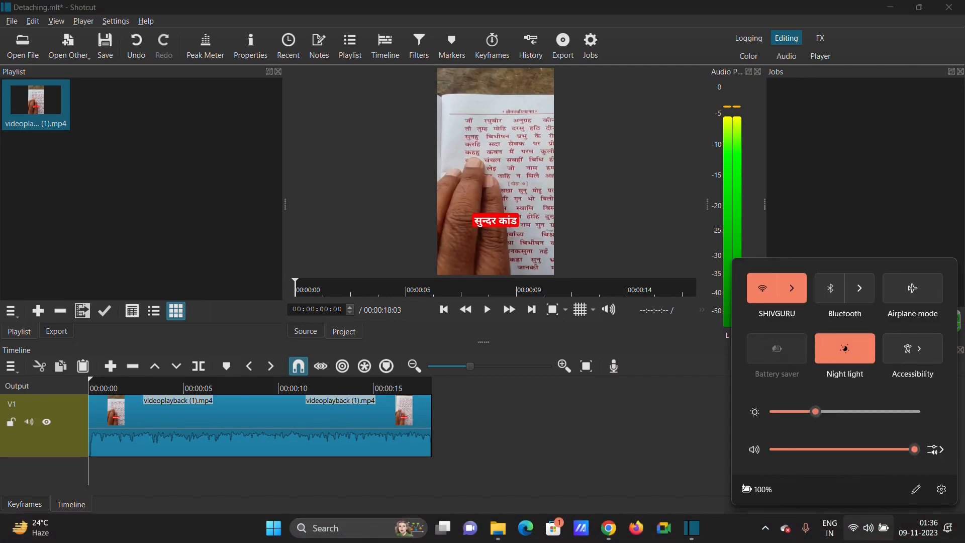
left_click(500, 440)
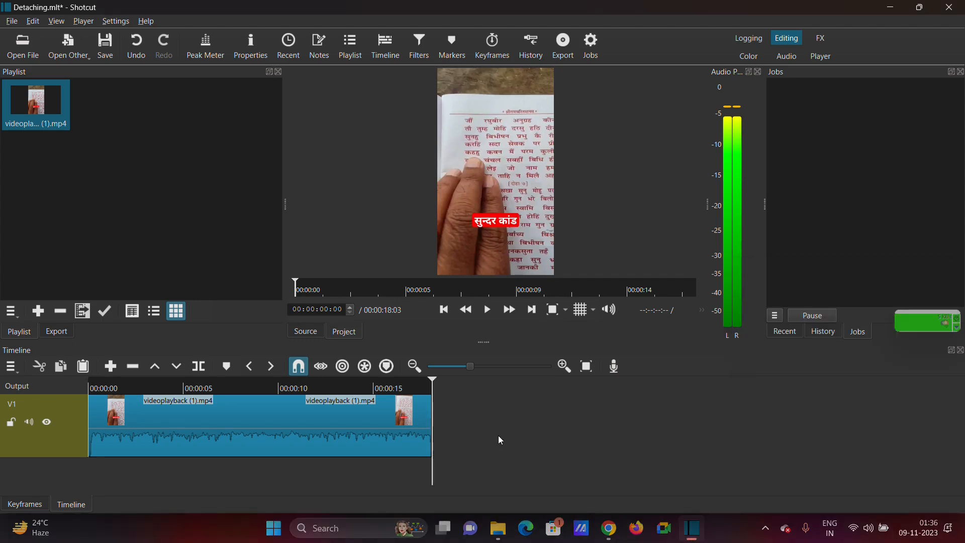
key("XF86AudioLowerVolume")
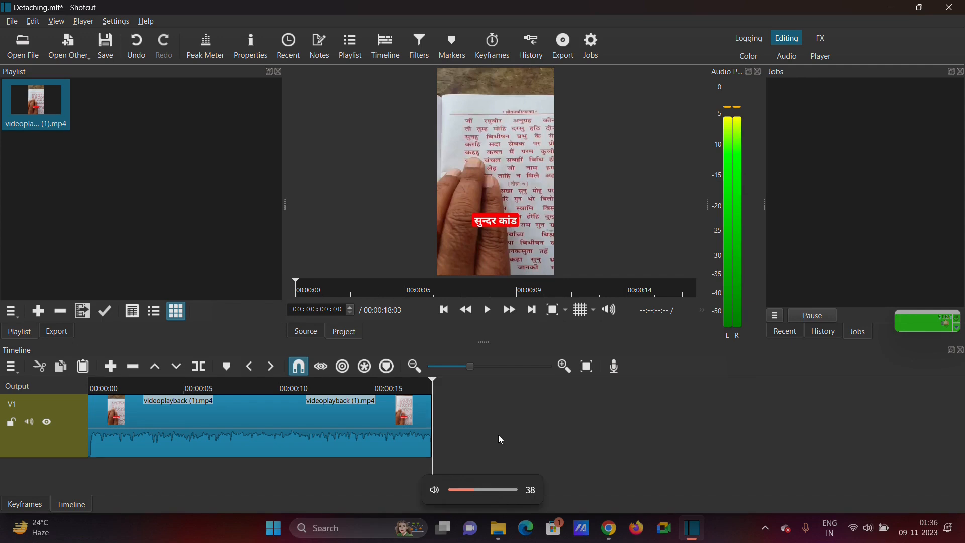
left_click(489, 310)
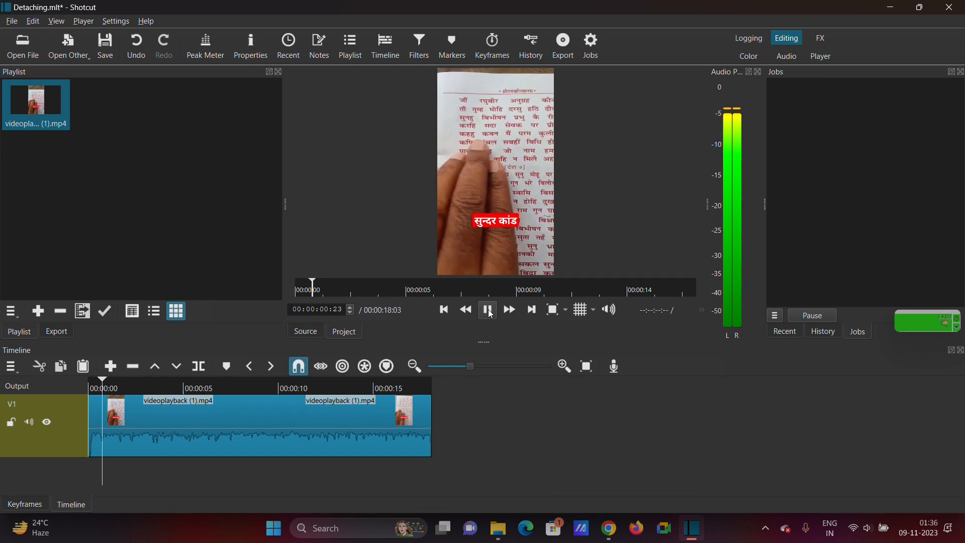
left_click(489, 311)
key("XF86AudioLowerVolume")
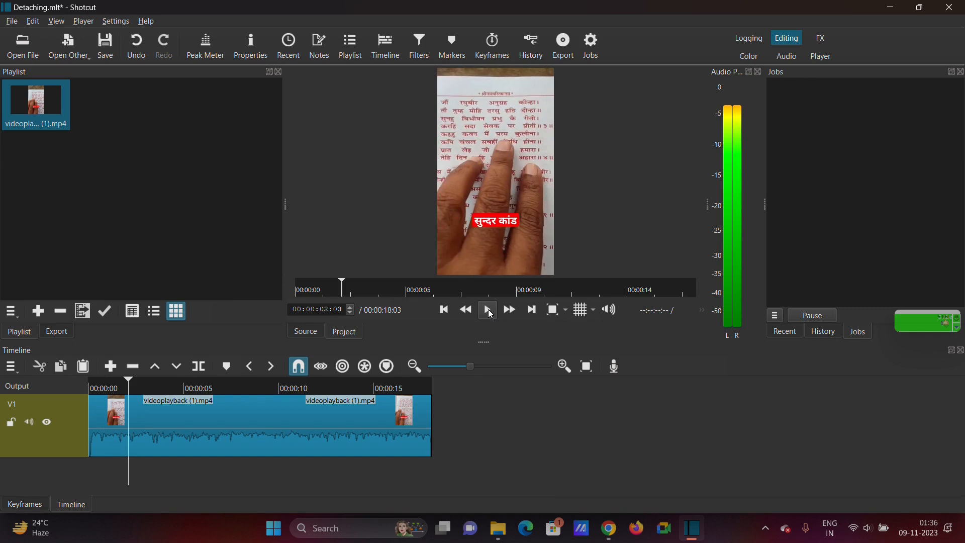
Step: Detach the audio of the clip on track V1 onto its own audio track
right_click(210, 430)
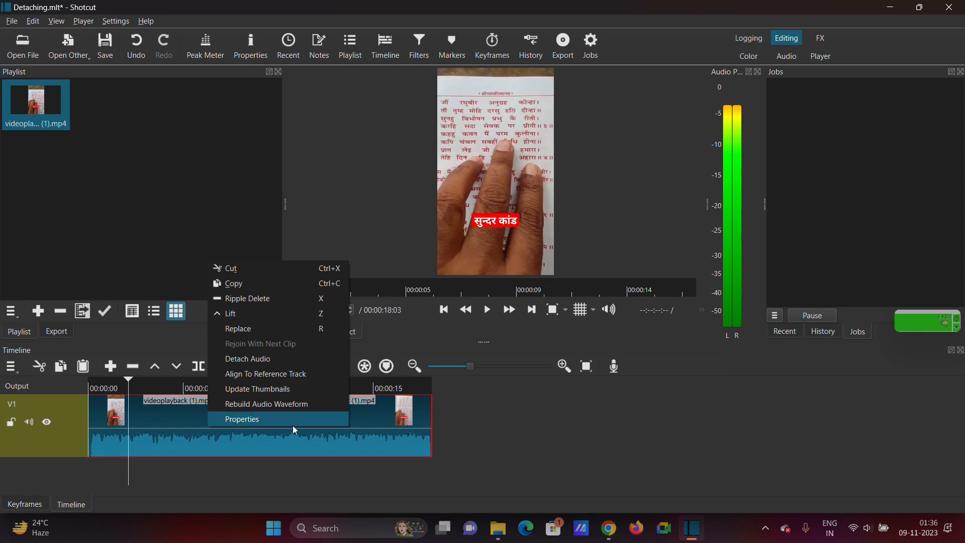
left_click(242, 424)
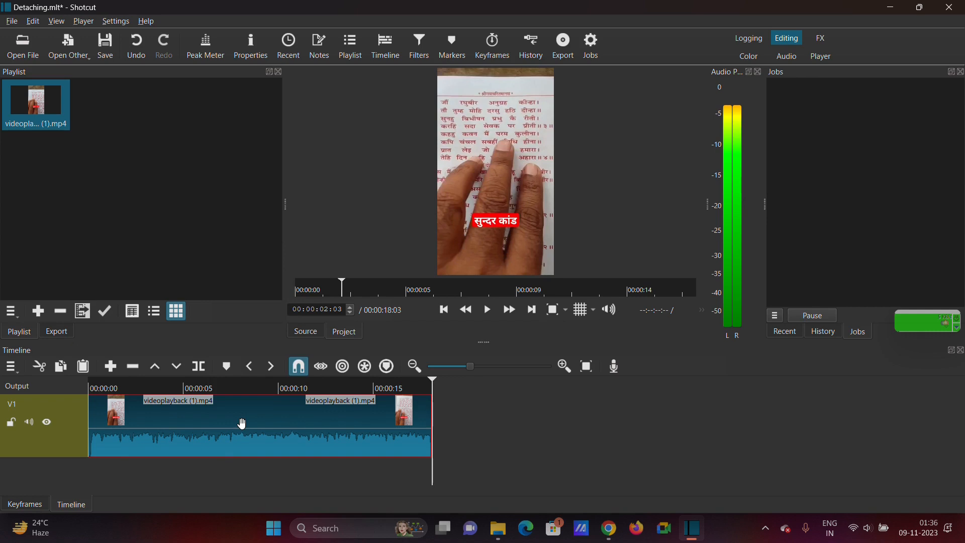
right_click(242, 424)
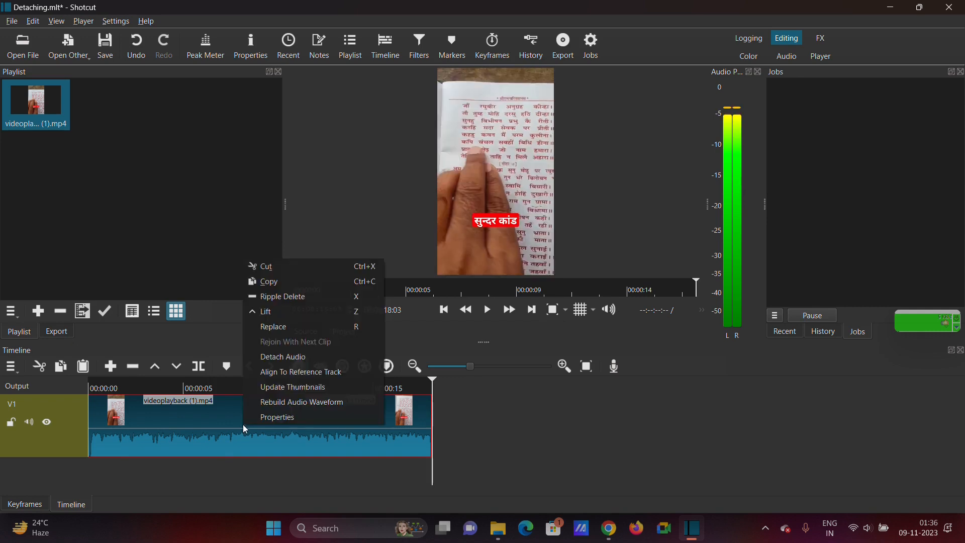
left_click(283, 357)
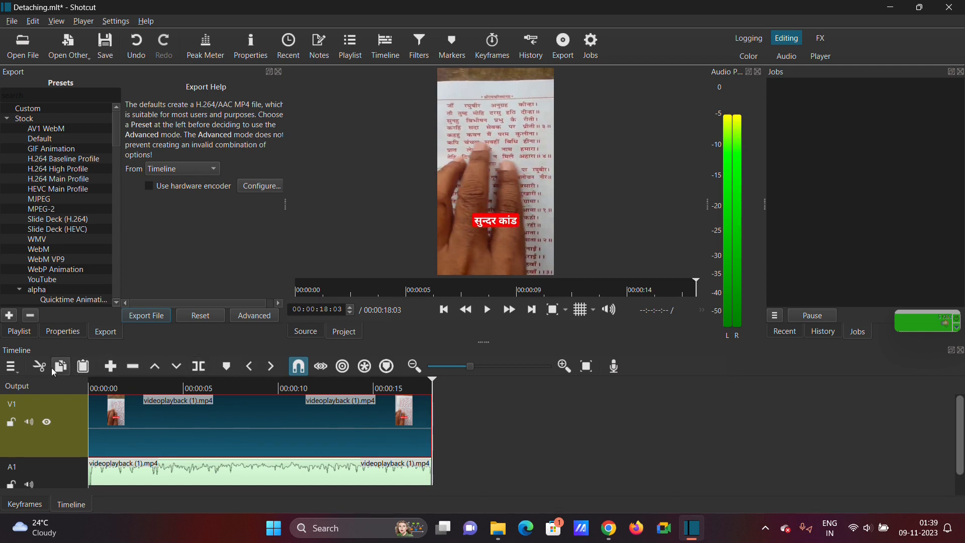
Step: Delete the video clip from track V1, keeping the detached audio clip on A1
left_click(132, 366)
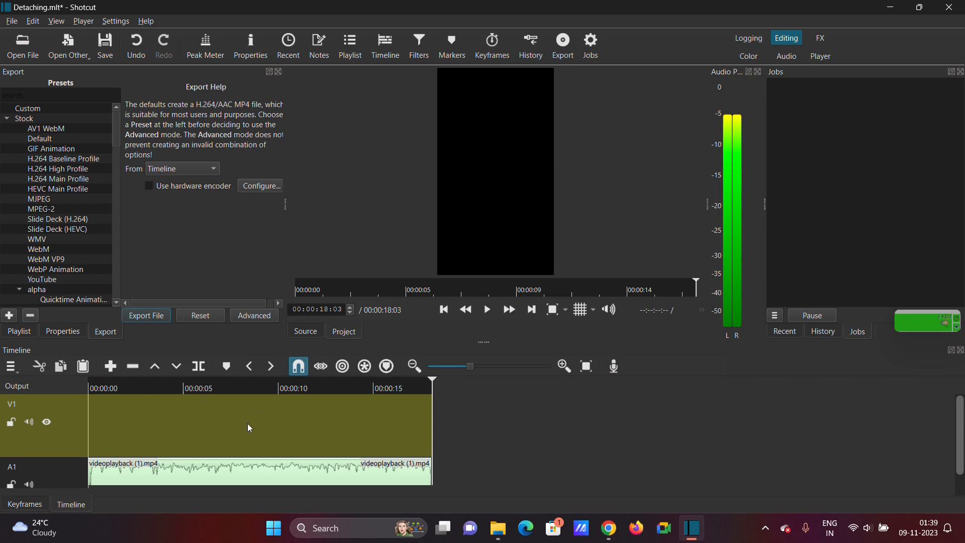
left_click(216, 466)
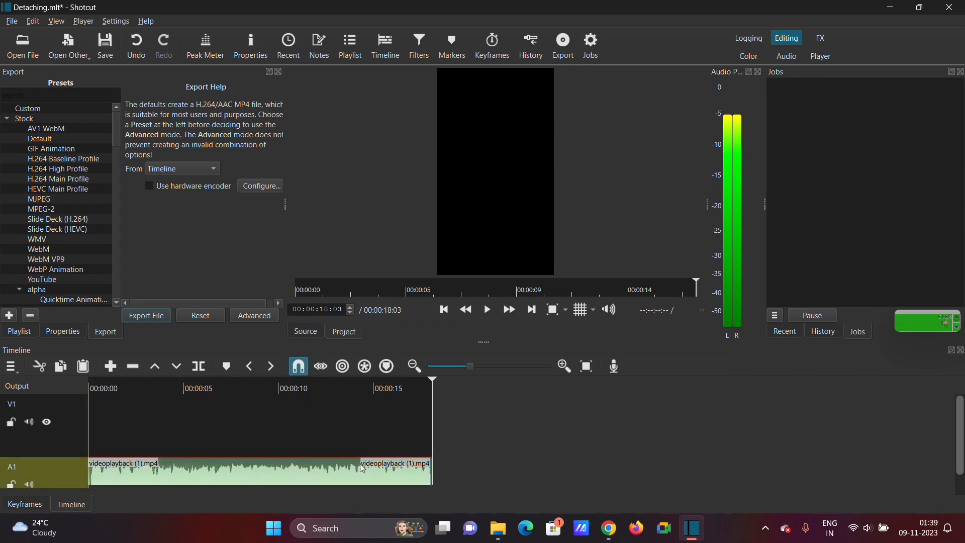
left_click(246, 415)
Step: Remove the empty V1 track and return the playhead to the start of the timeline
left_click(61, 414)
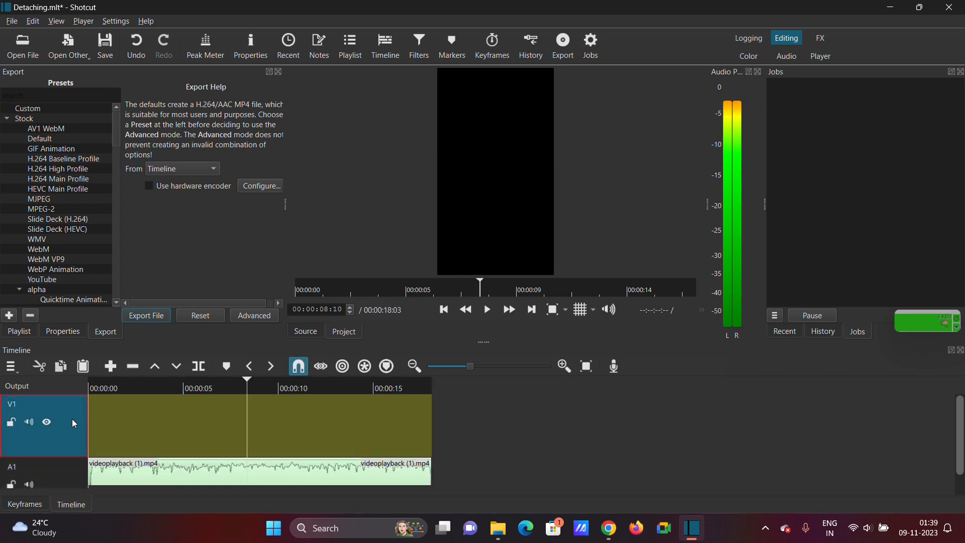
right_click(71, 418)
mouse_move(136, 428)
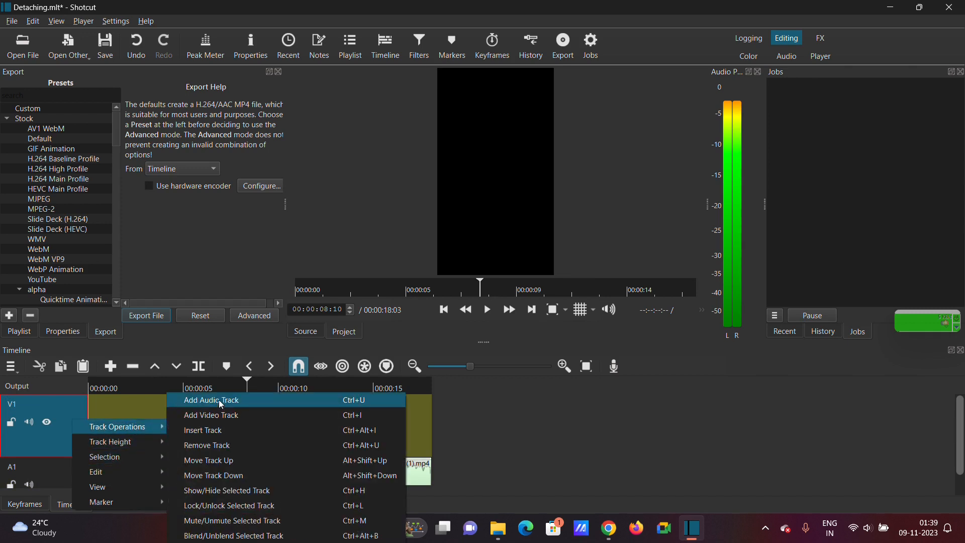
left_click(229, 446)
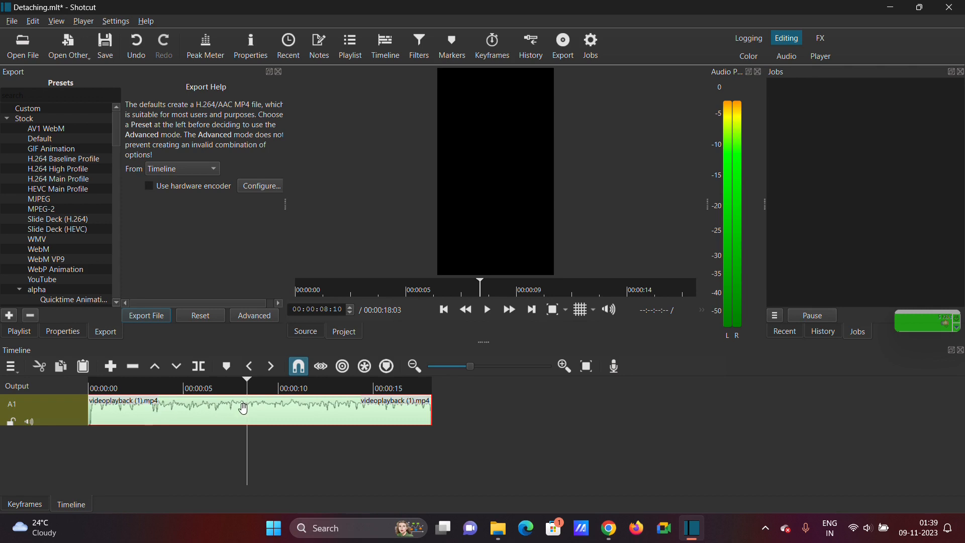
left_click(252, 461)
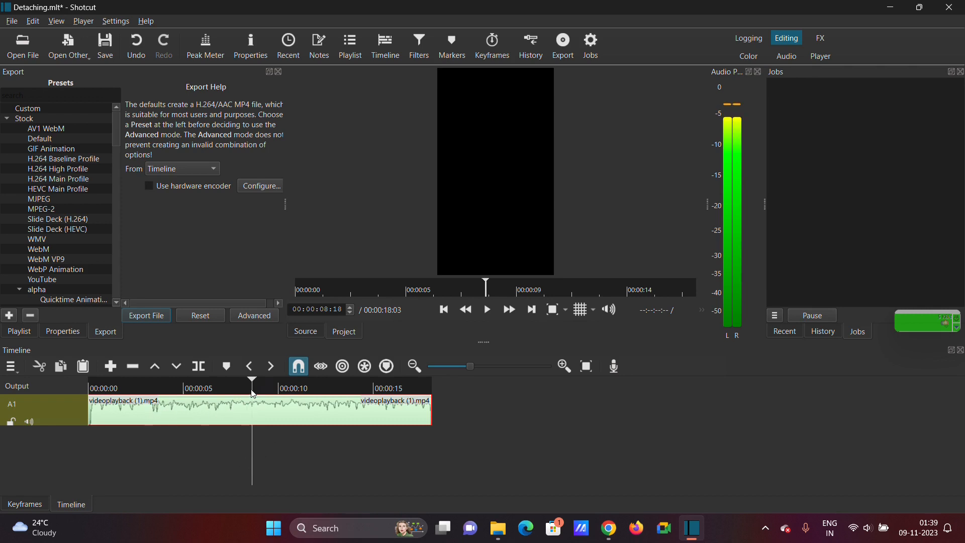
left_click_drag(254, 388, 89, 385)
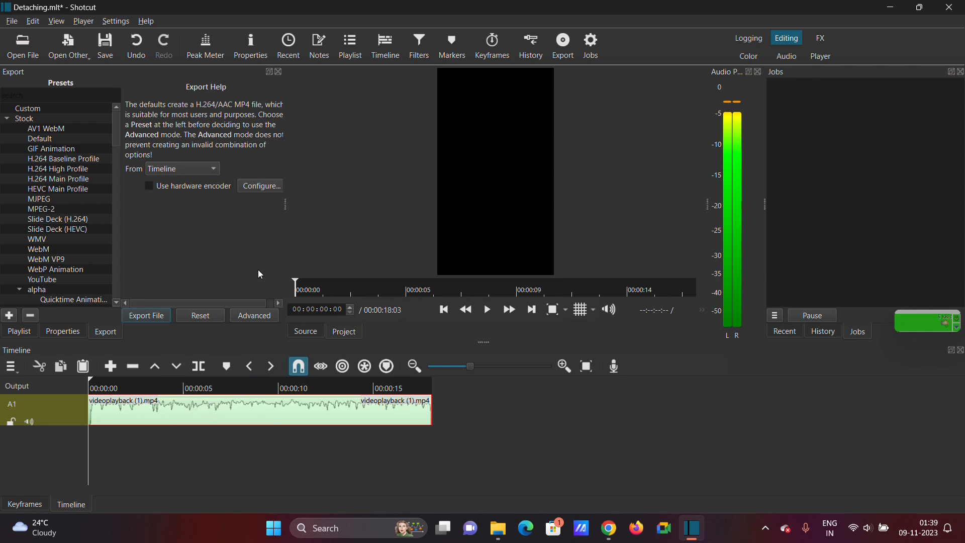
left_click(146, 316)
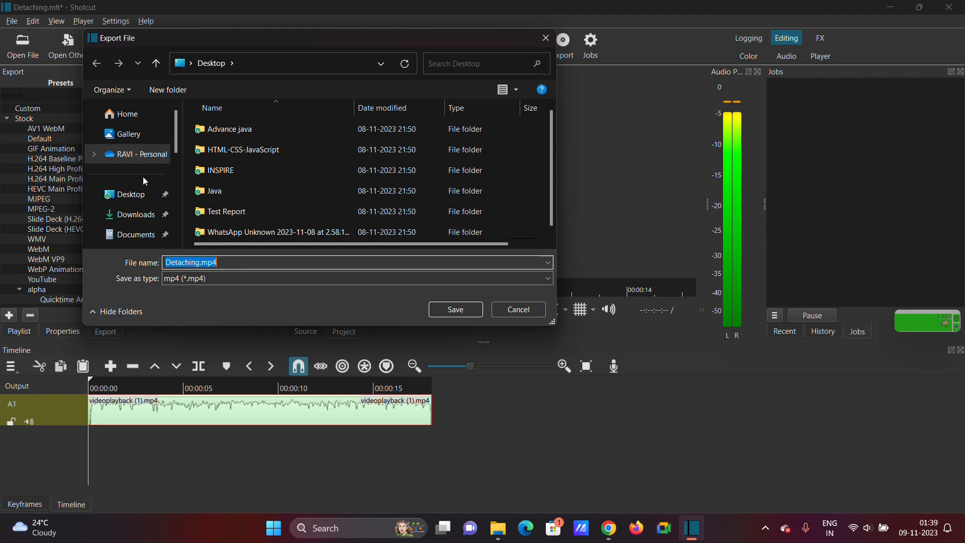
left_click_drag(179, 133, 176, 159)
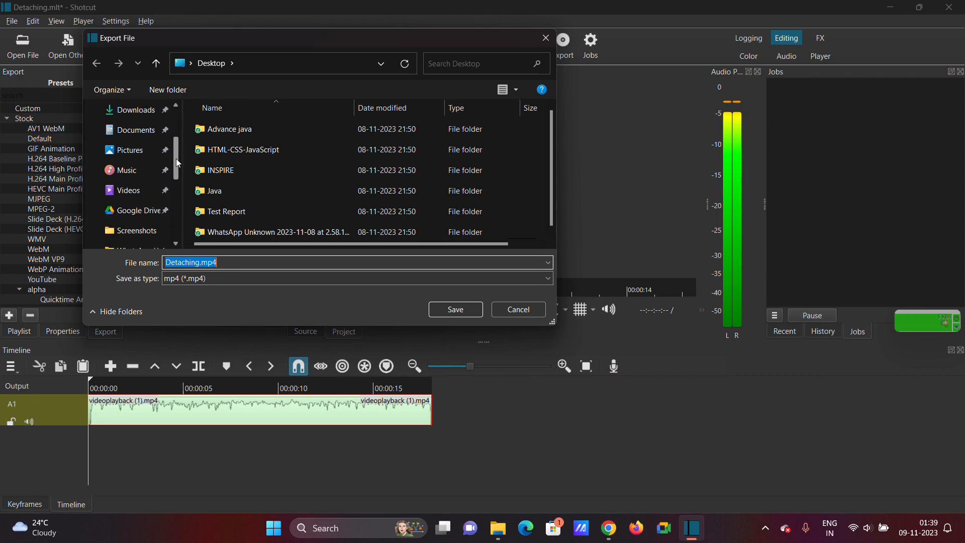
left_click(138, 191)
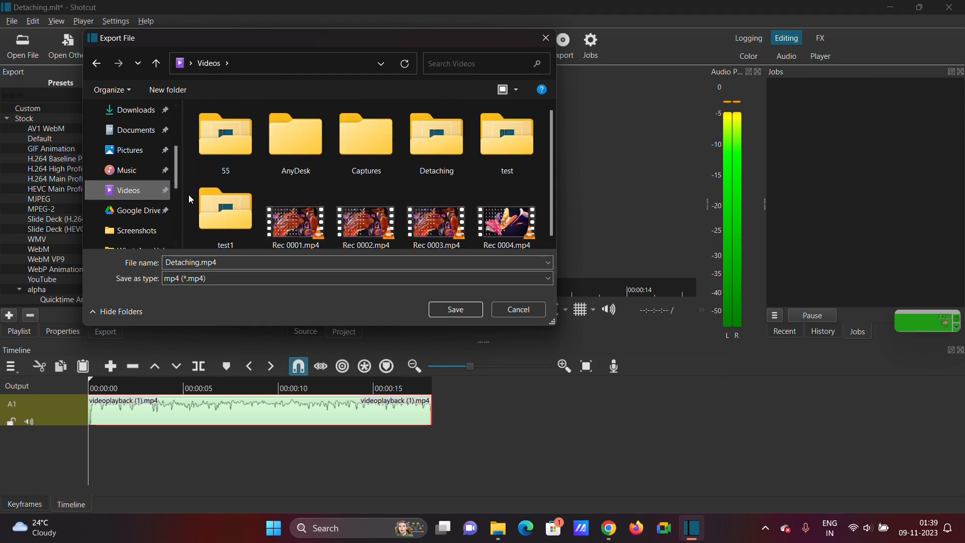
left_click(145, 171)
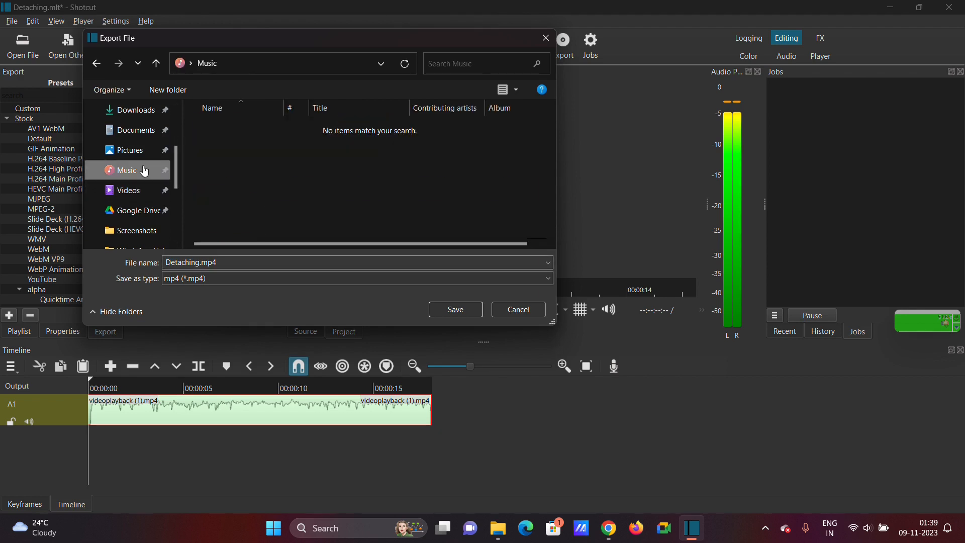
left_click(204, 279)
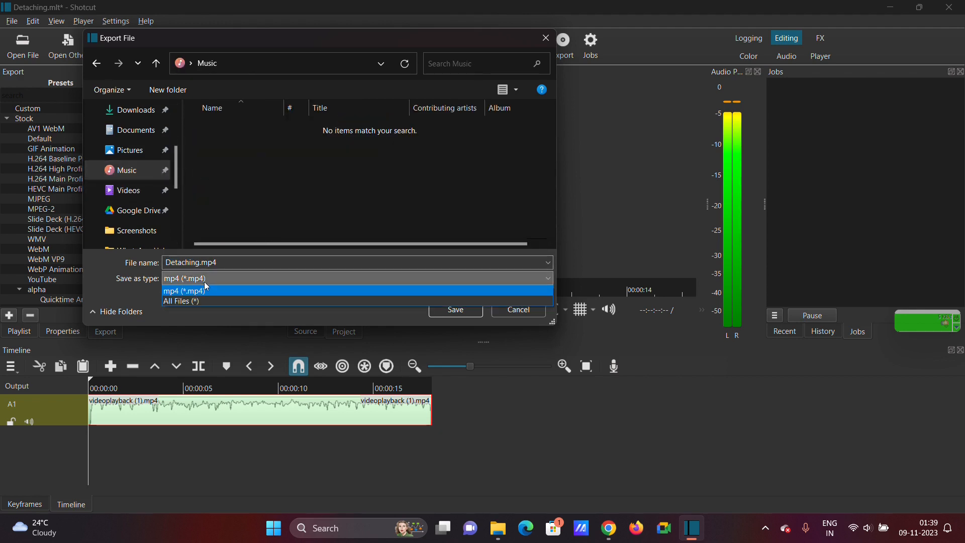
left_click(208, 277)
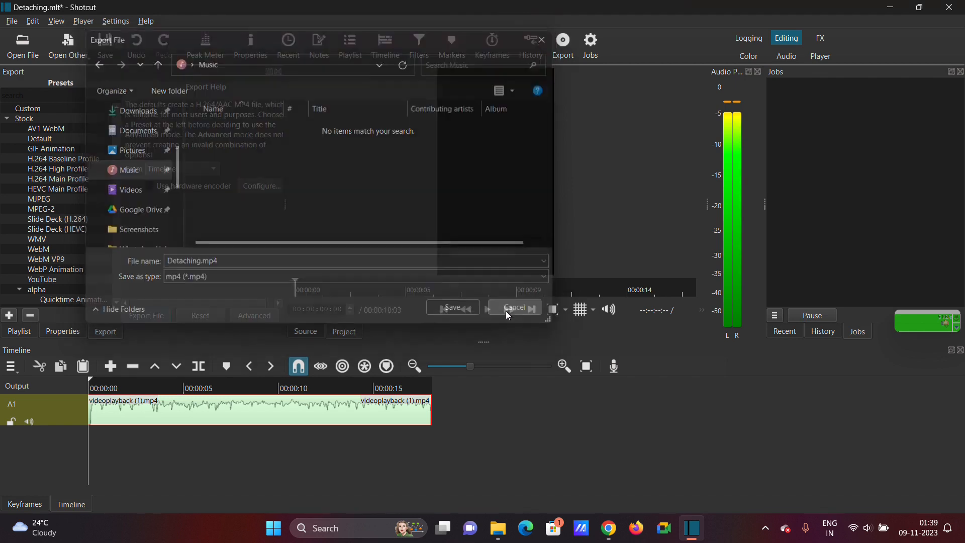
left_click(506, 311)
left_click(146, 316)
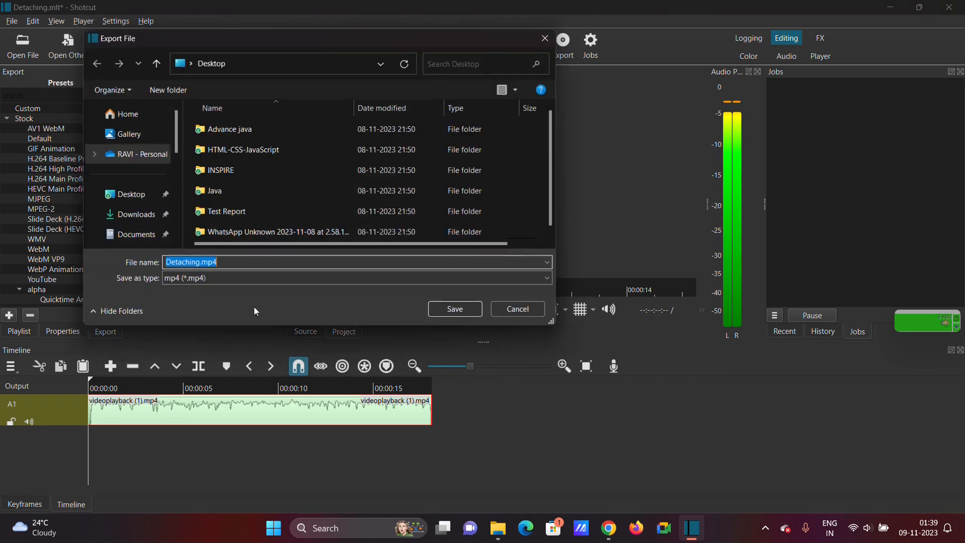
left_click(198, 279)
left_click(198, 283)
left_click(201, 279)
left_click(203, 281)
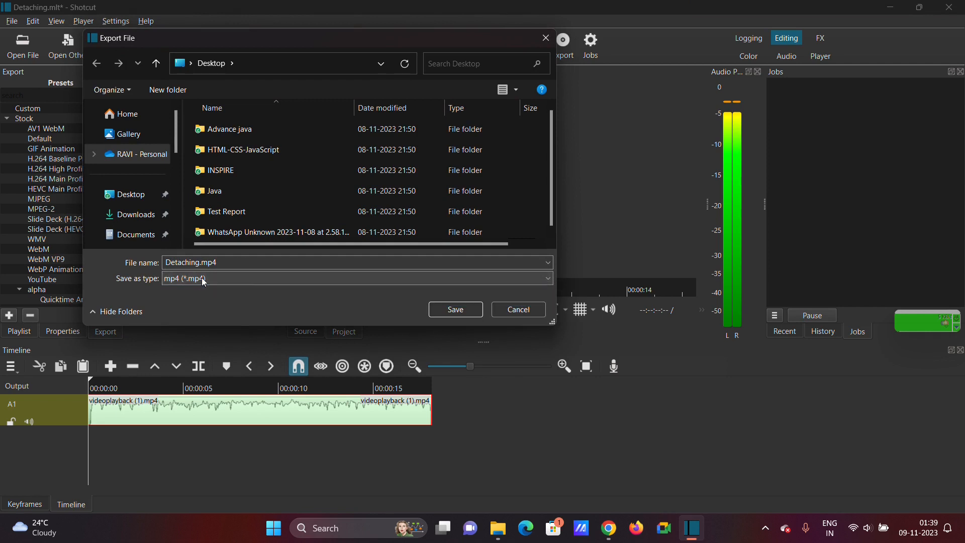
left_click(518, 309)
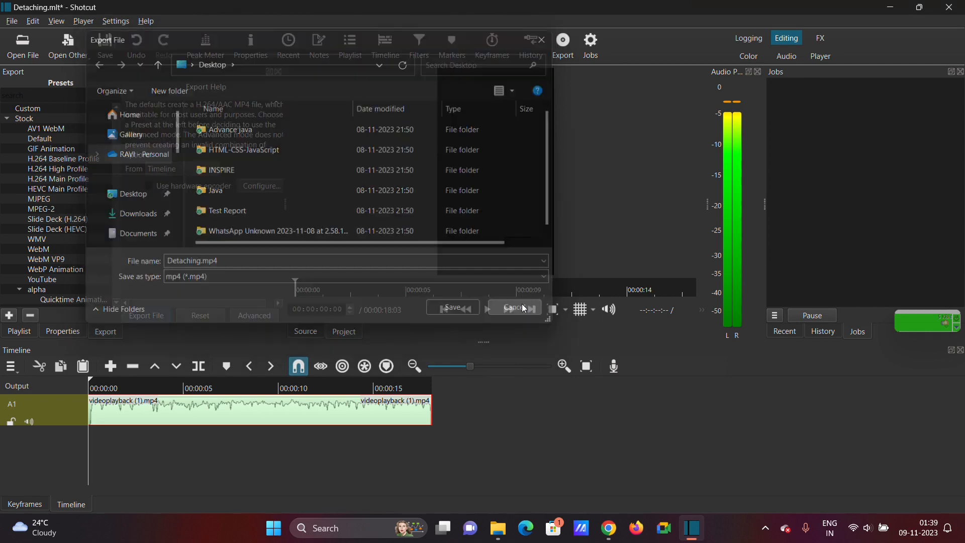
Step: Show the advanced export settings and set the output format to mp3
left_click(255, 316)
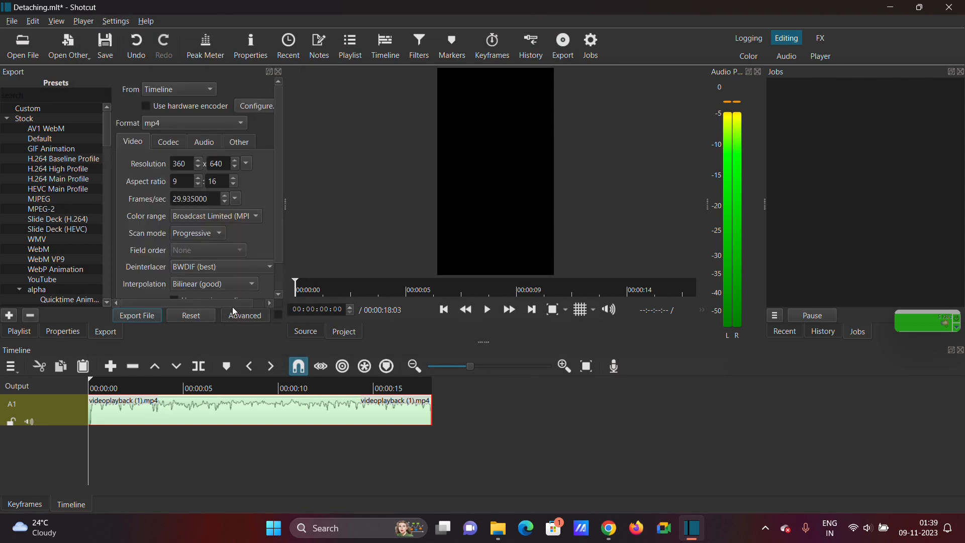
left_click(201, 122)
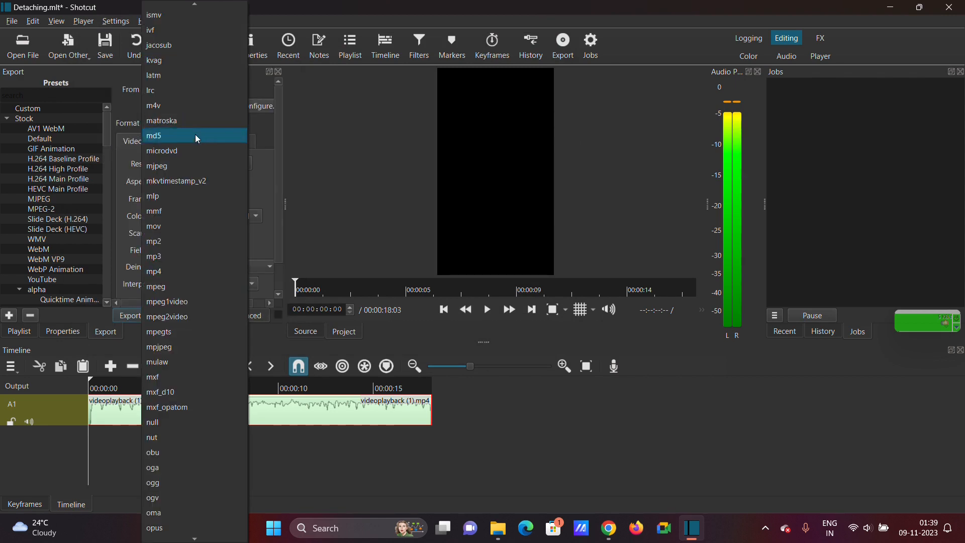
left_click(368, 194)
left_click(232, 317)
left_click(230, 316)
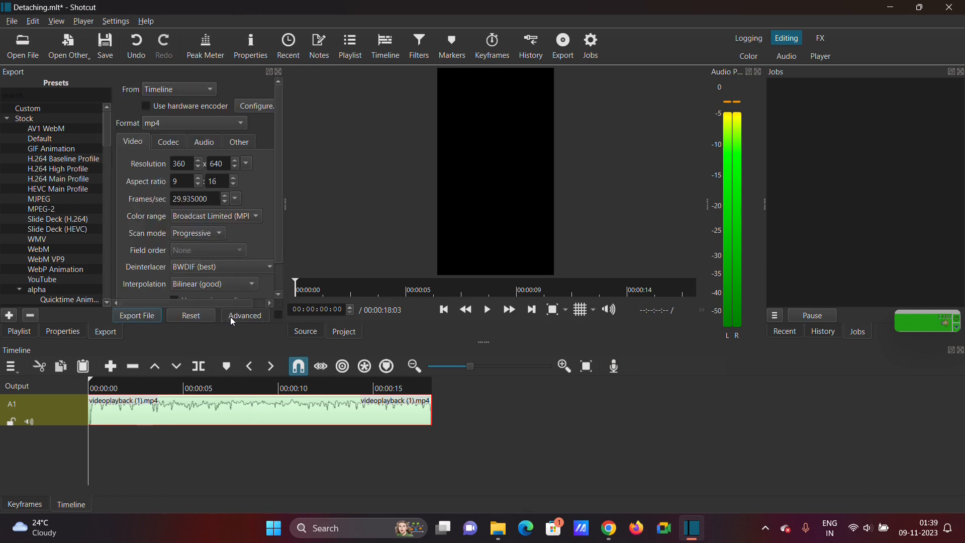
left_click(203, 122)
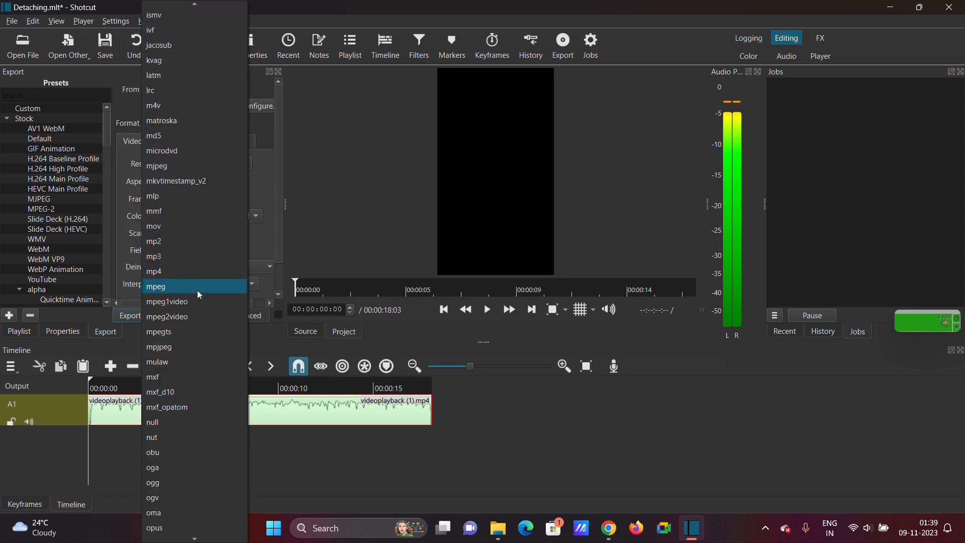
left_click(174, 270)
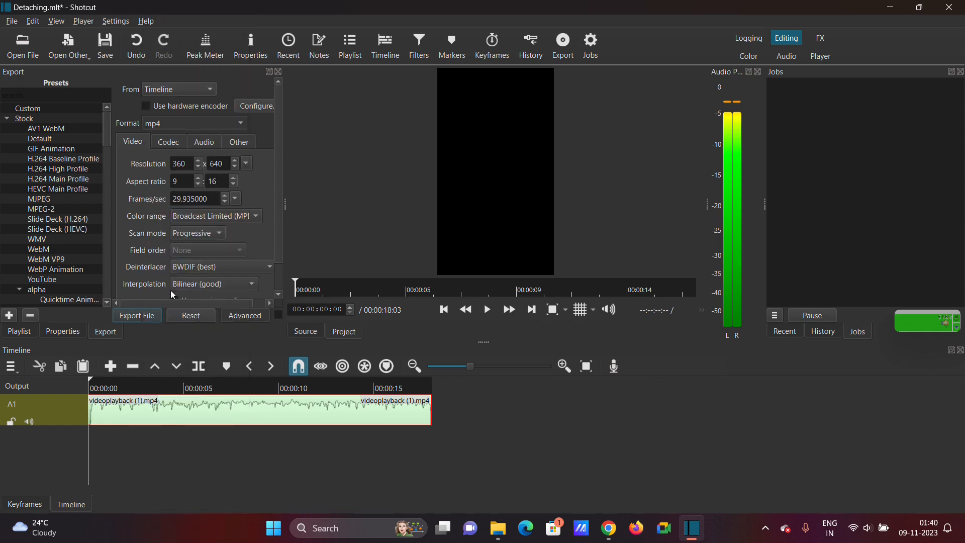
Step: Export the timeline as Detaching.mp3 into the Music folder
left_click(143, 318)
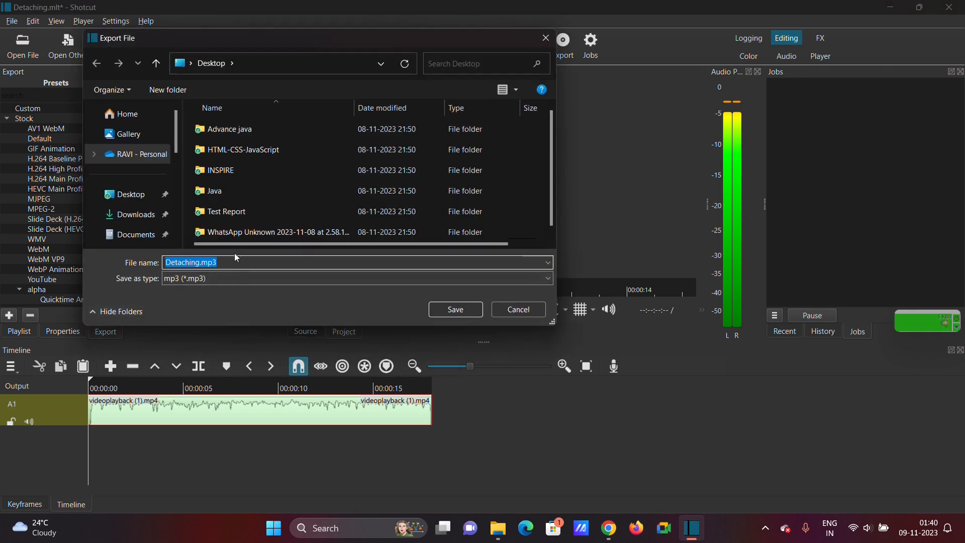
left_click_drag(175, 143, 171, 179)
left_click(171, 178)
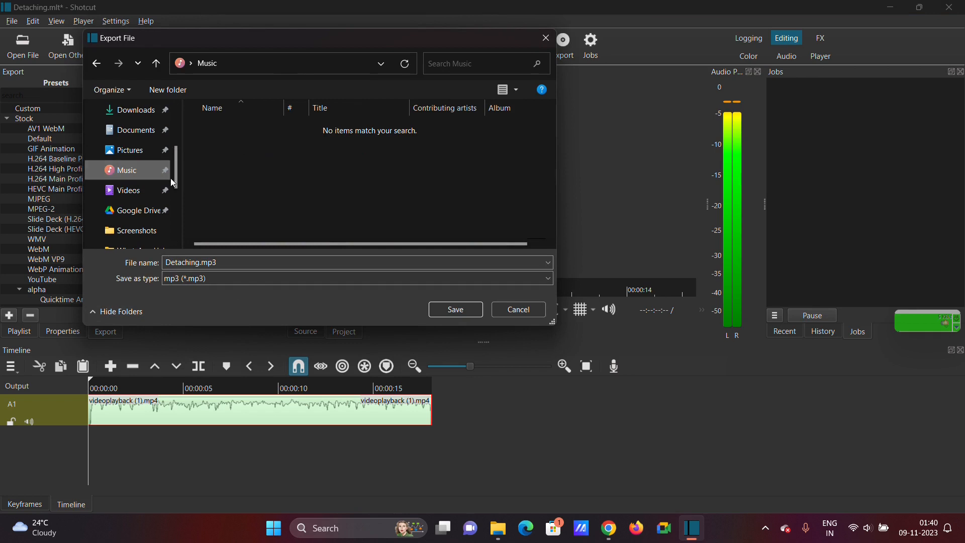
left_click(475, 308)
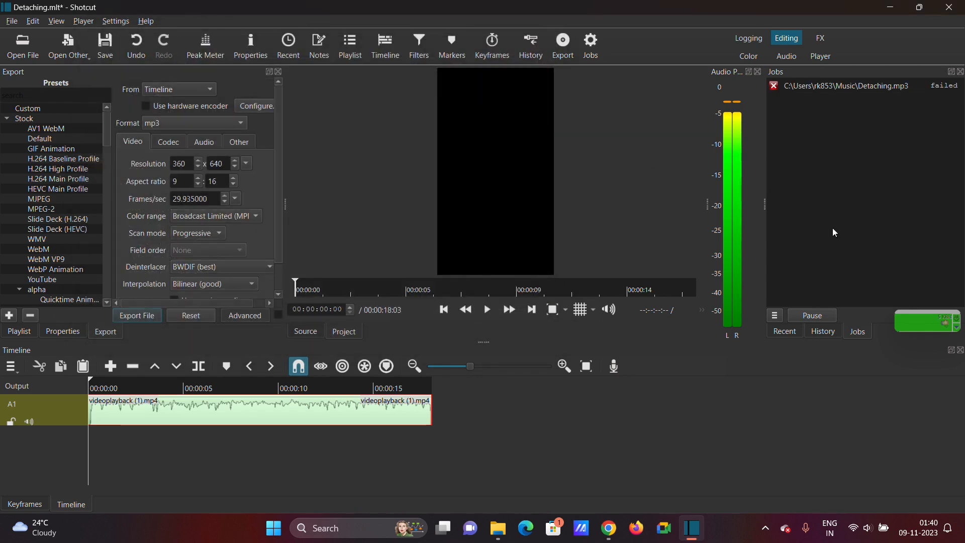
Step: Apply the MP3 preset from the audio group of the stock export presets
left_click(809, 88)
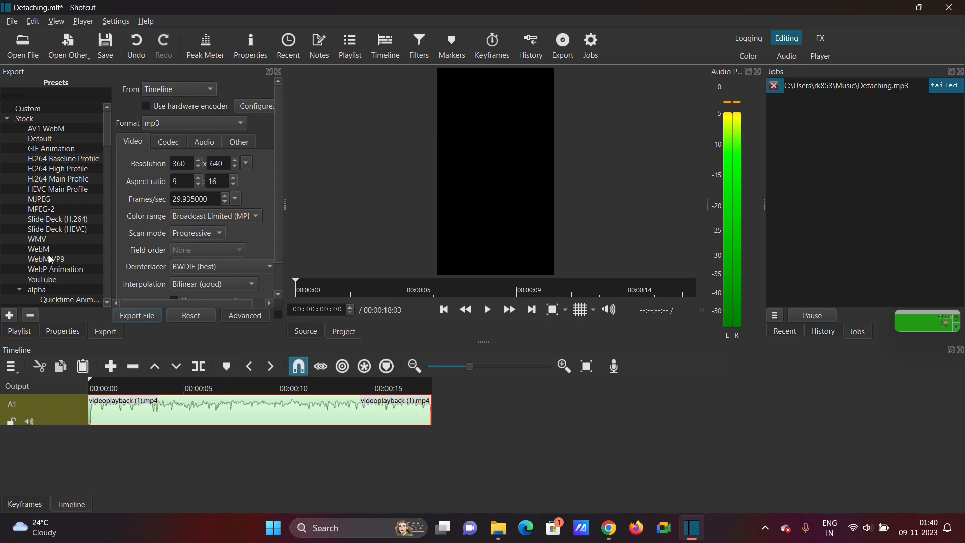
left_click(58, 198)
scroll(59, 199, "down", 2)
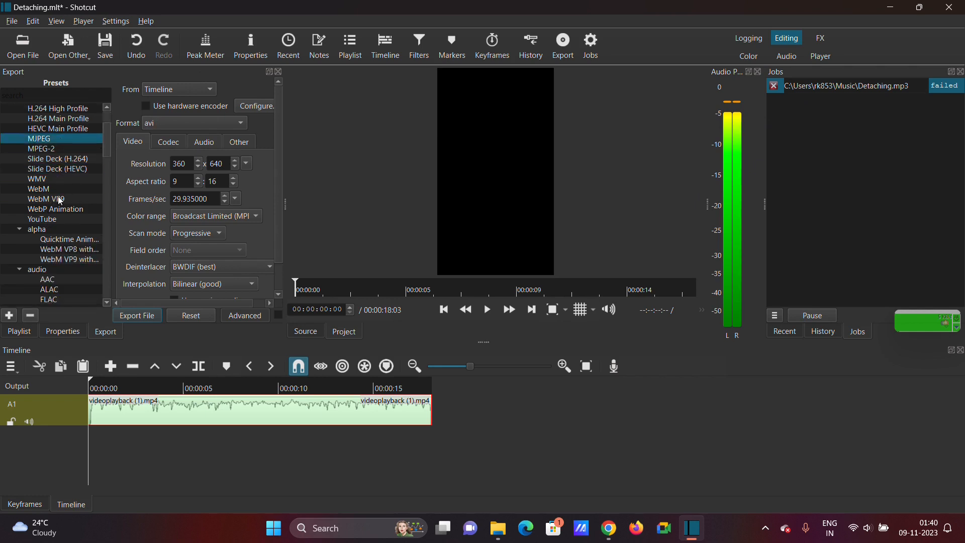
scroll(60, 200, "down", 1)
left_click(50, 279)
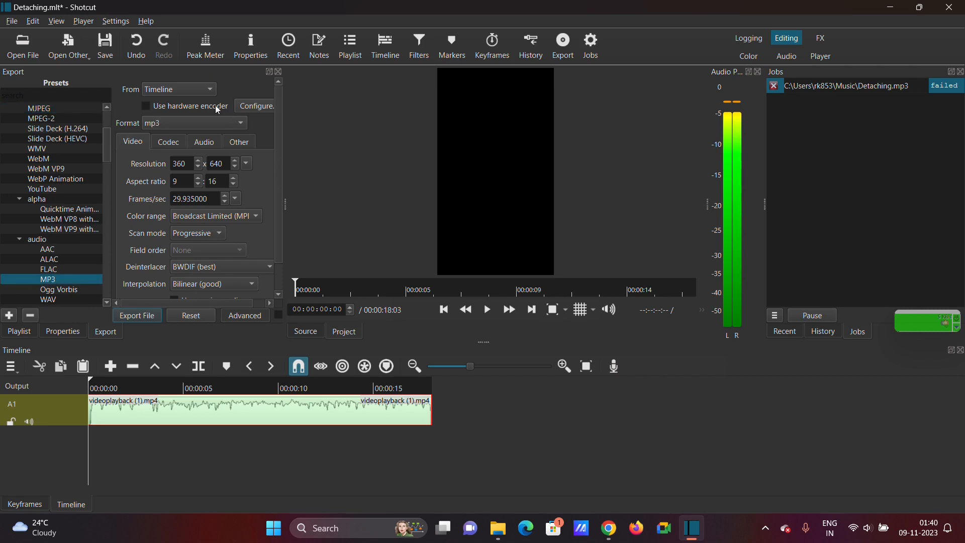
Step: Hide the advanced export settings and close the jobs list
left_click(135, 316)
left_click(507, 302)
left_click(234, 318)
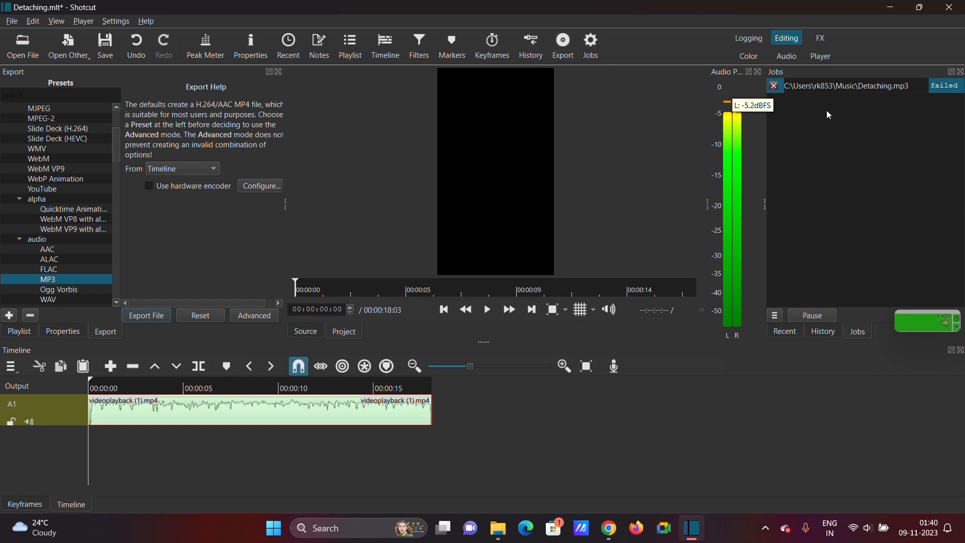
left_click(960, 72)
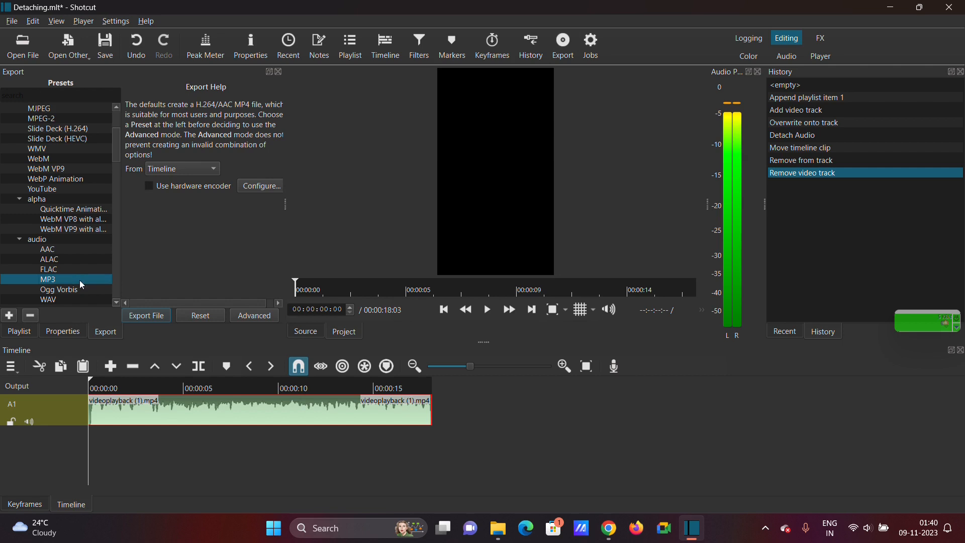
Step: Export the timeline twice as Detaching.mp3 into the Music folder, replacing the existing file each time
left_click(146, 315)
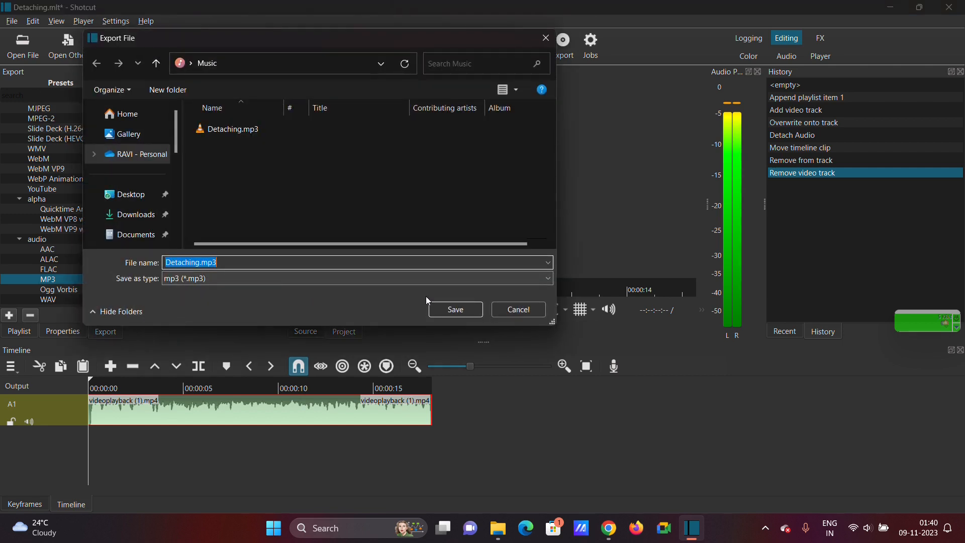
left_click(452, 307)
left_click(519, 268)
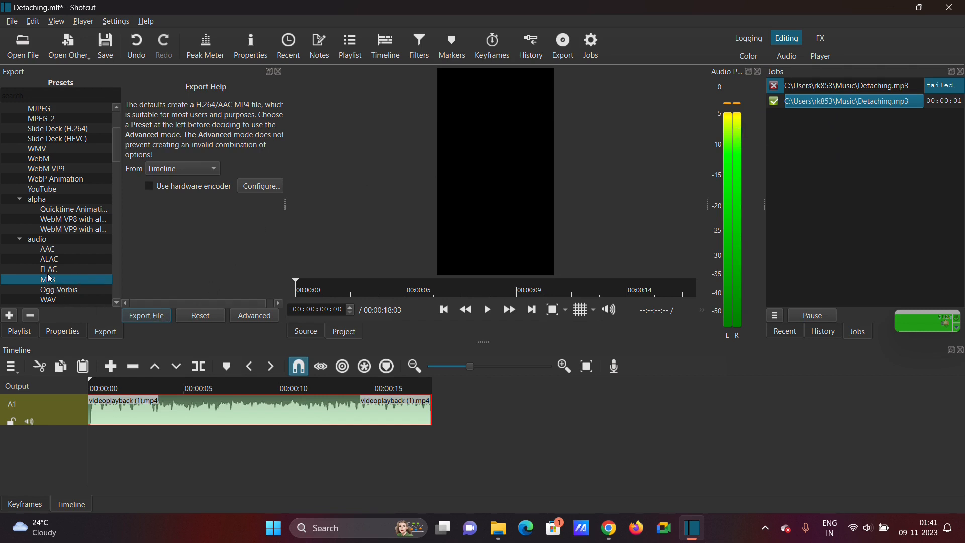
left_click(150, 321)
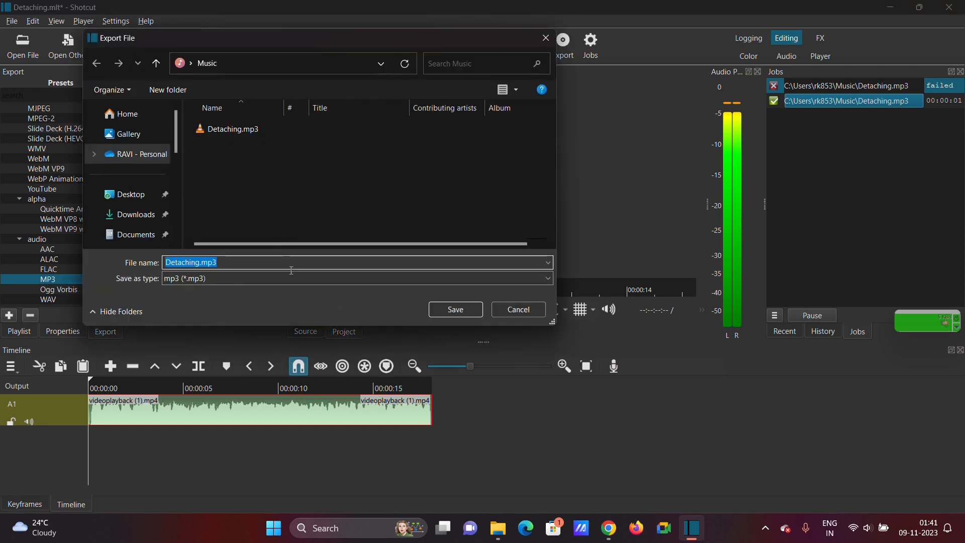
left_click(455, 309)
left_click(515, 264)
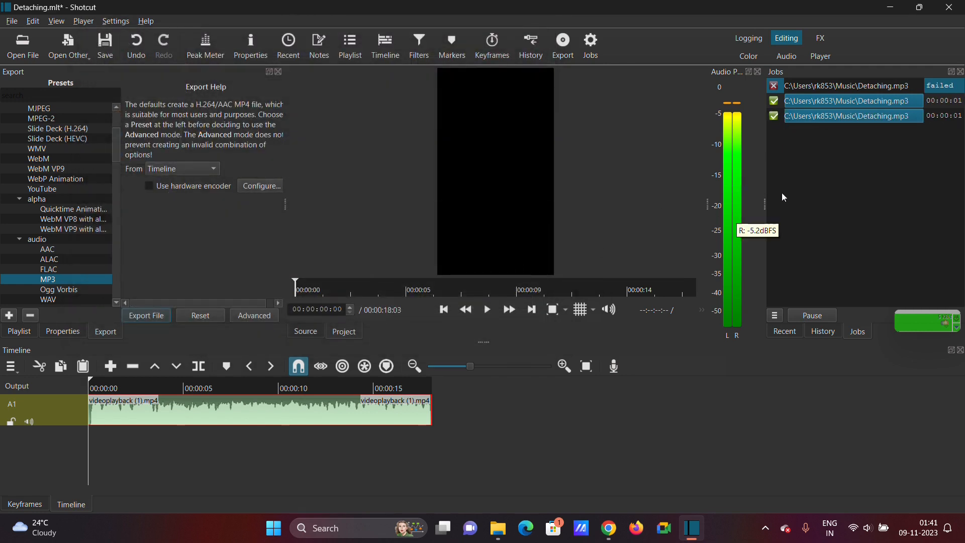
Step: Play the exported Detaching.mp3 from the Music folder in VLC at 90% volume, close the player and switch back to Shotcut
mouse_move(497, 527)
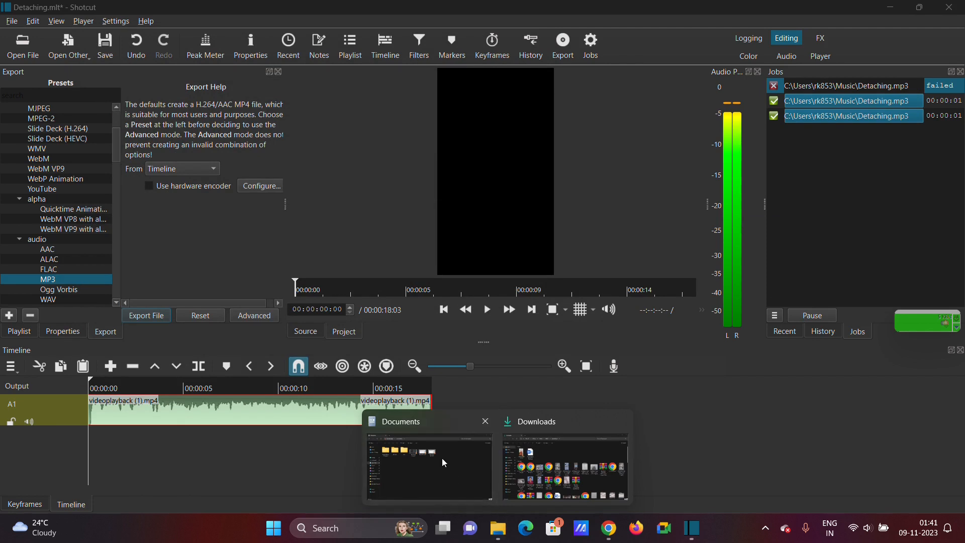
left_click(407, 464)
left_click(52, 265)
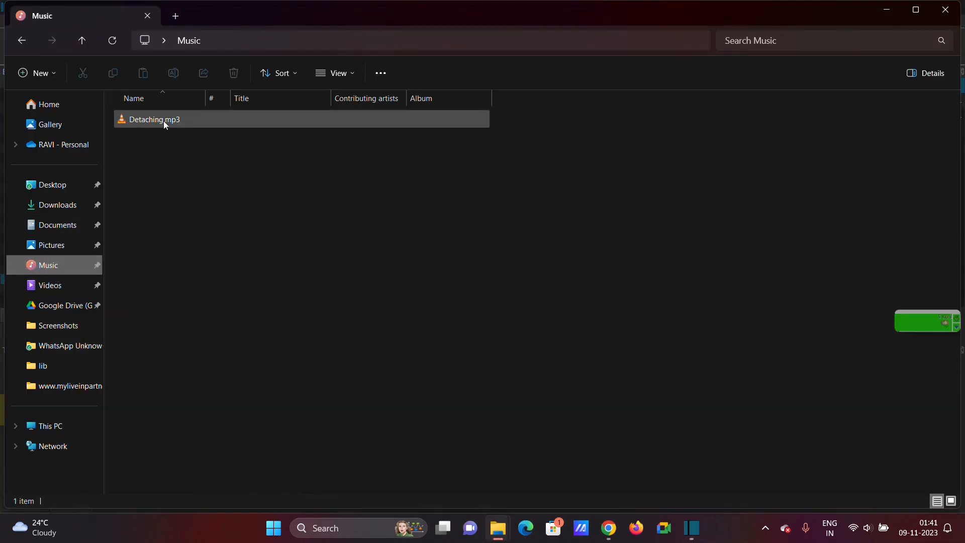
double_click(163, 121)
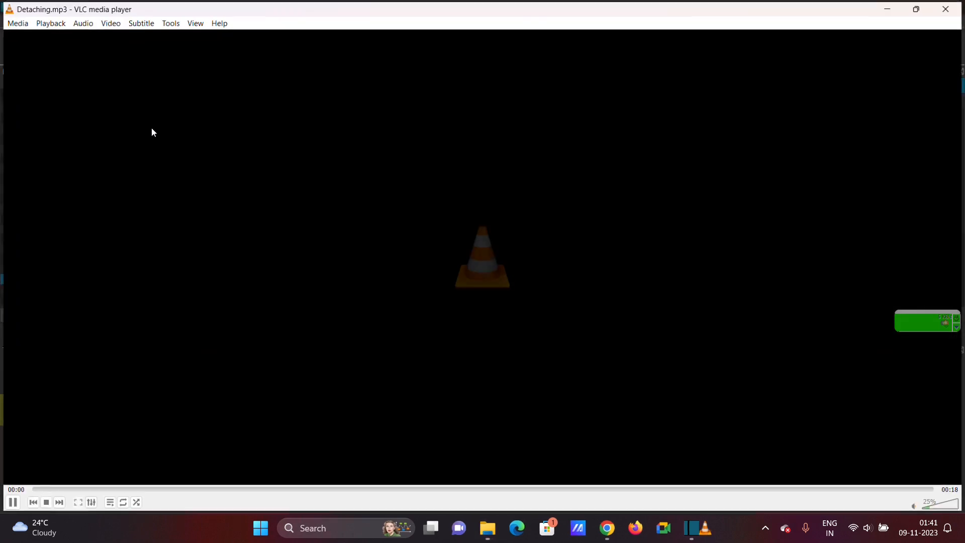
scroll(448, 287, "up", 13)
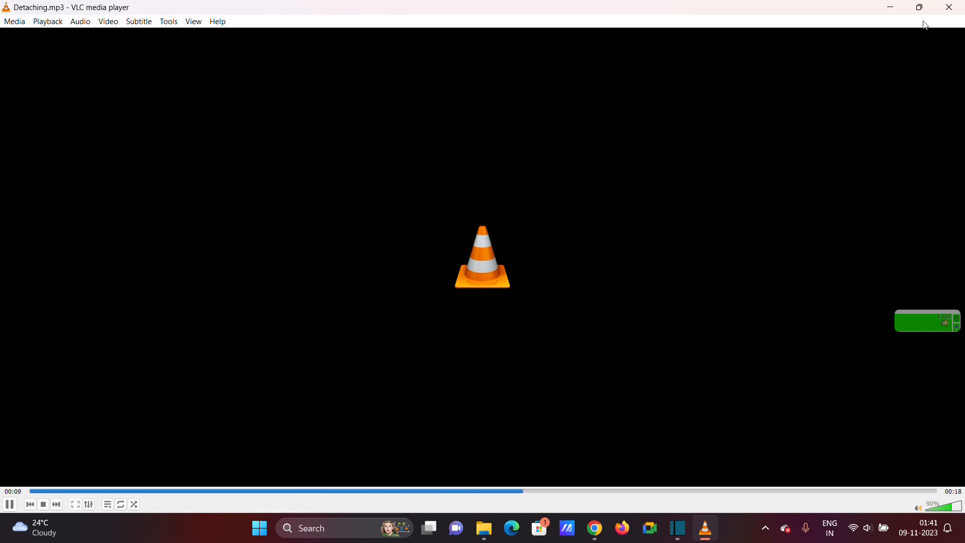
left_click(952, 9)
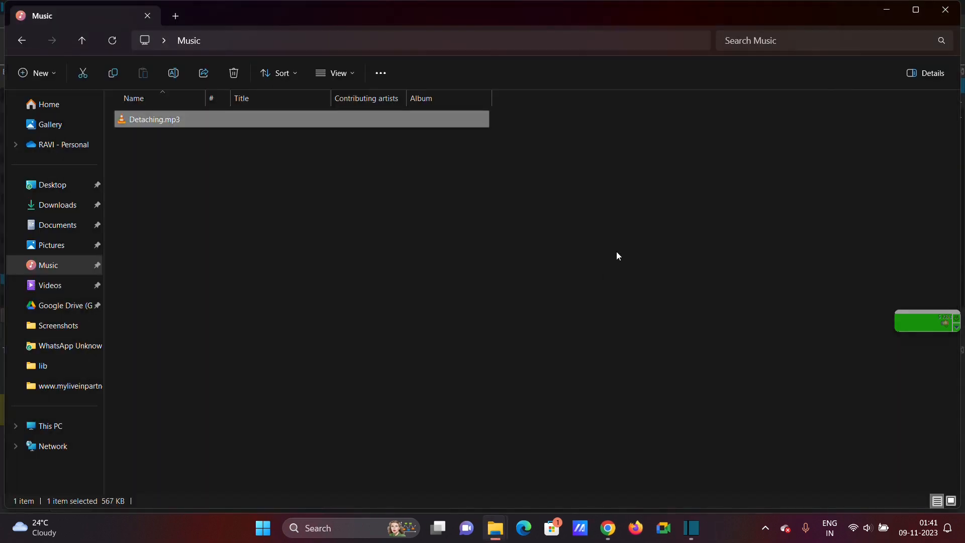
left_click(247, 121)
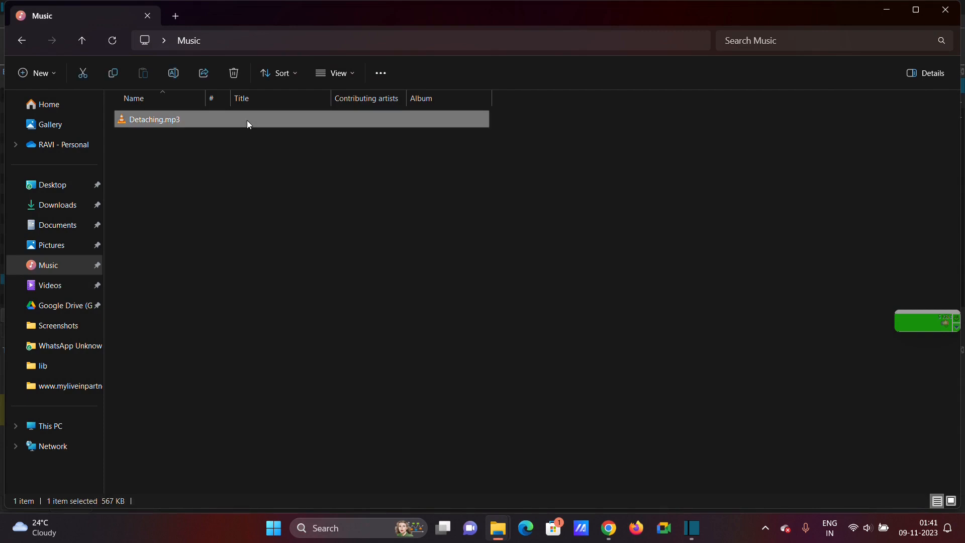
left_click(273, 204)
left_click(694, 527)
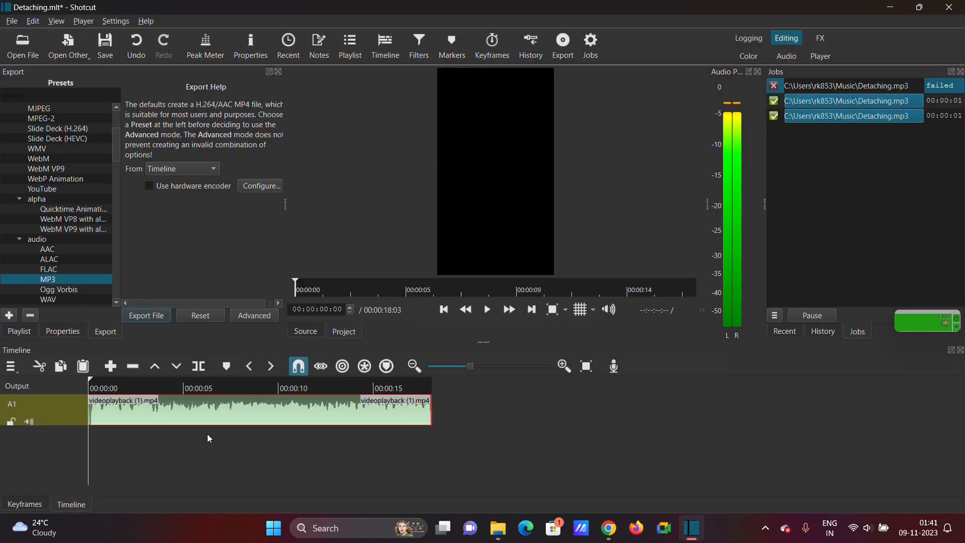
Step: Delete the audio clip from A1, and undo the last three timeline changes to restore the V1 track with its video clip
key("Delete")
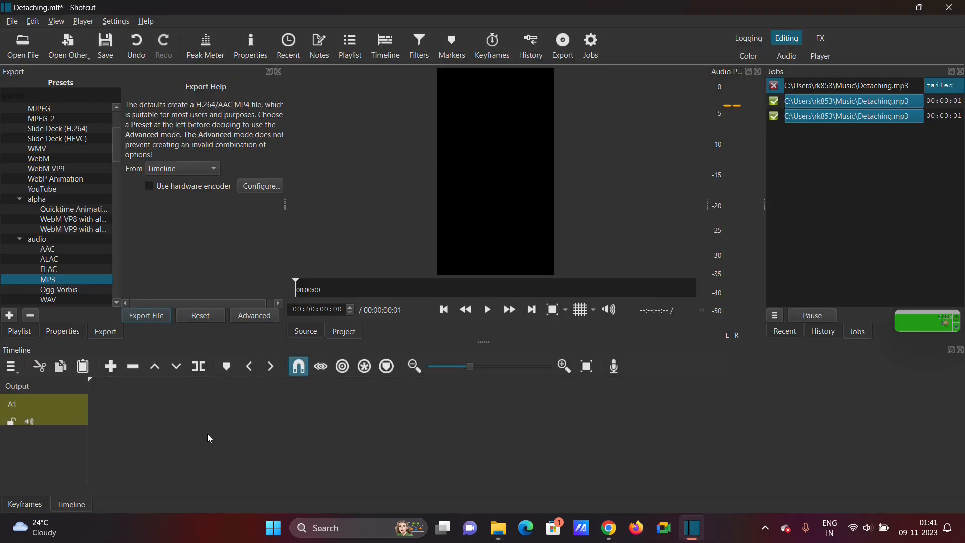
key("ctrl+z")
key("ctrl+z")
key("ctrl+z")
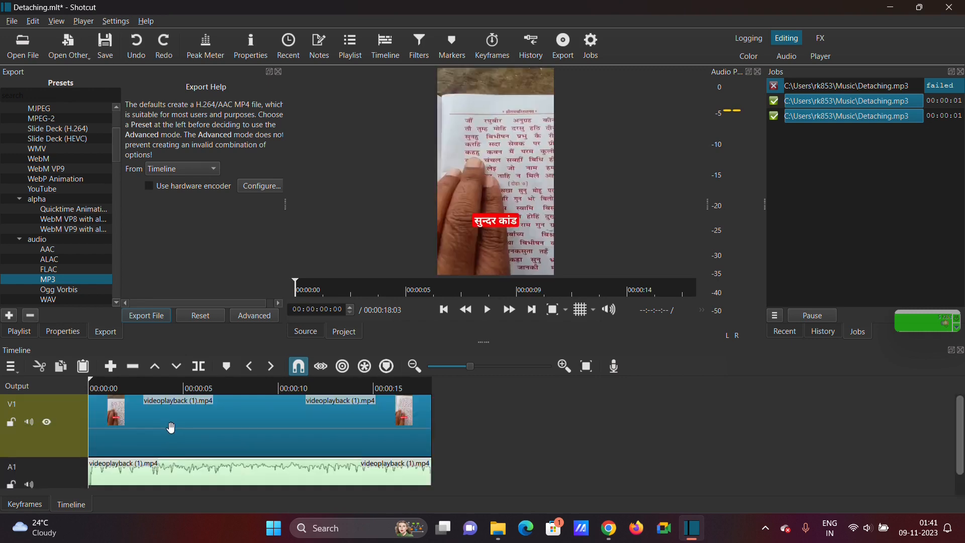
Step: Remove the A1 audio track together with its detached audio clip, keeping the video clip on V1
left_click(471, 447)
left_click(158, 472)
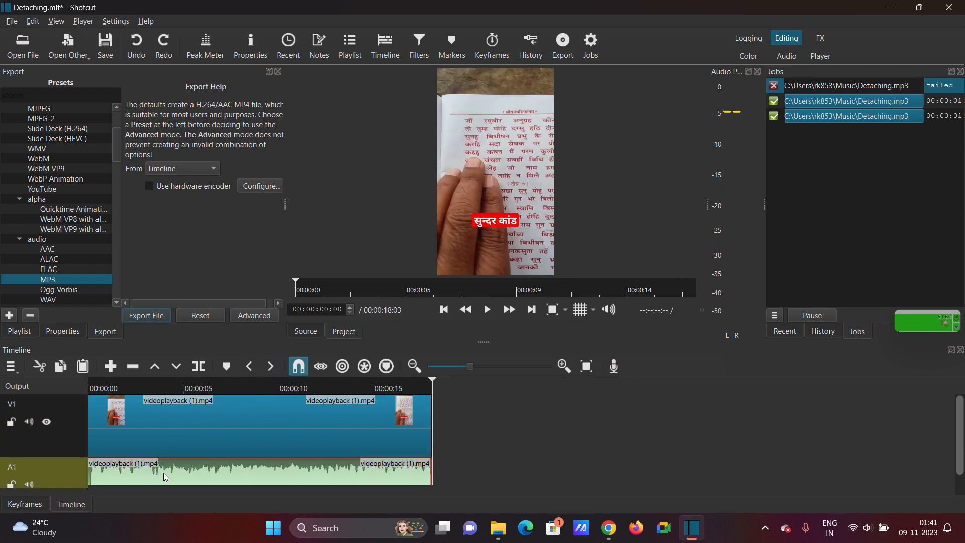
right_click(199, 478)
right_click(45, 475)
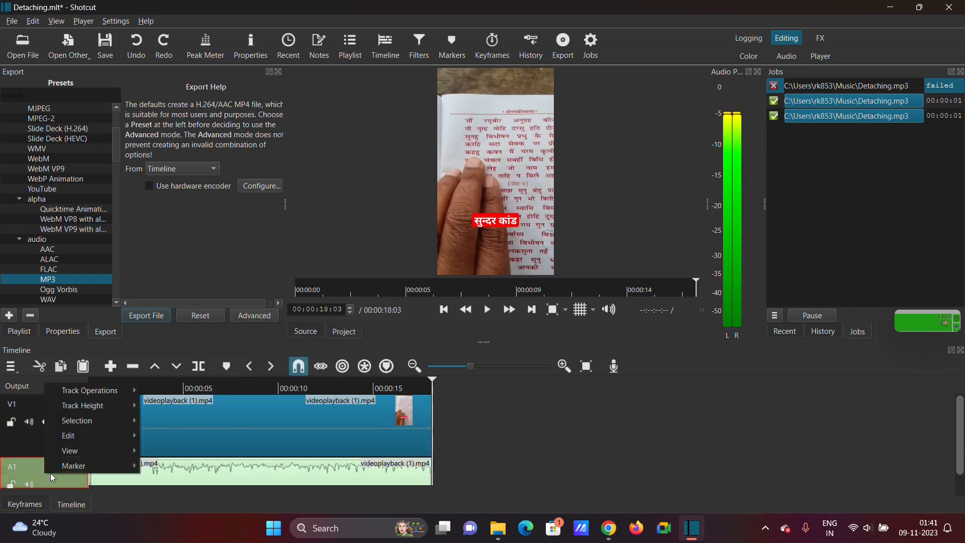
left_click(43, 481)
right_click(43, 481)
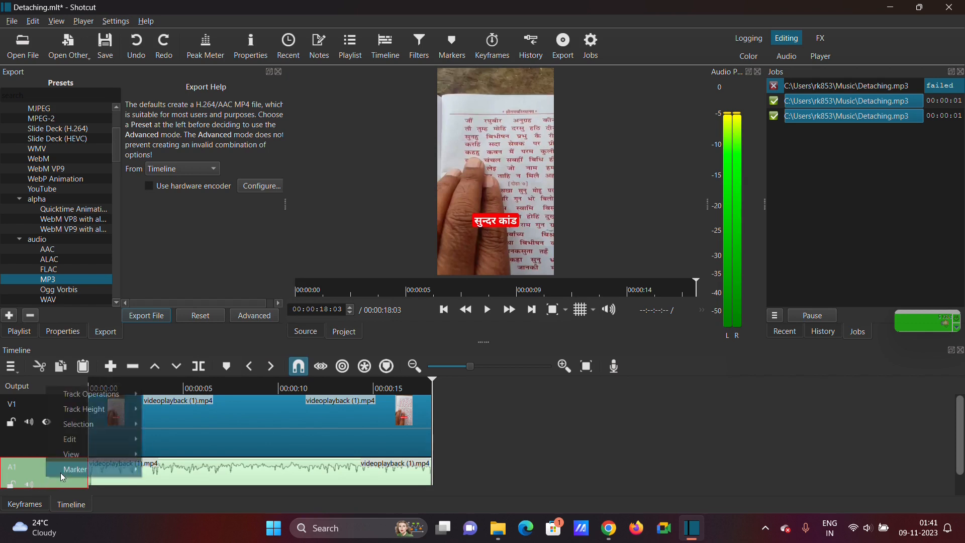
mouse_move(90, 412)
mouse_move(95, 394)
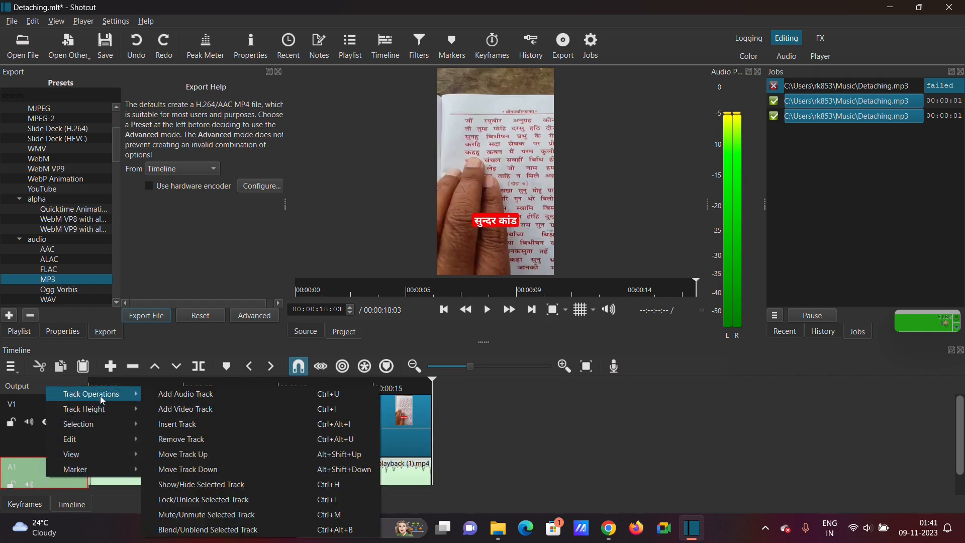
left_click(200, 440)
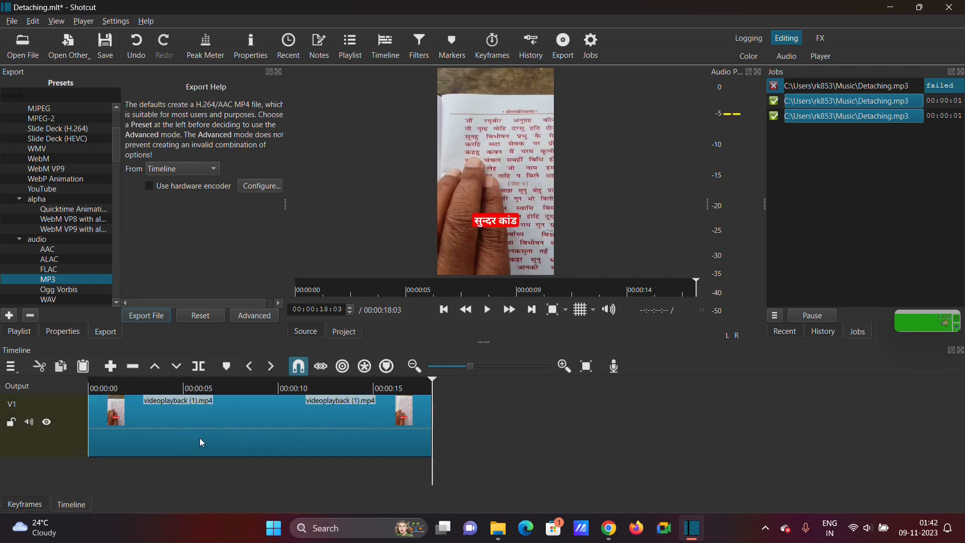
Step: Play the remaining V1 video from near the start of the timeline and pause it at about 10 seconds
left_click(175, 486)
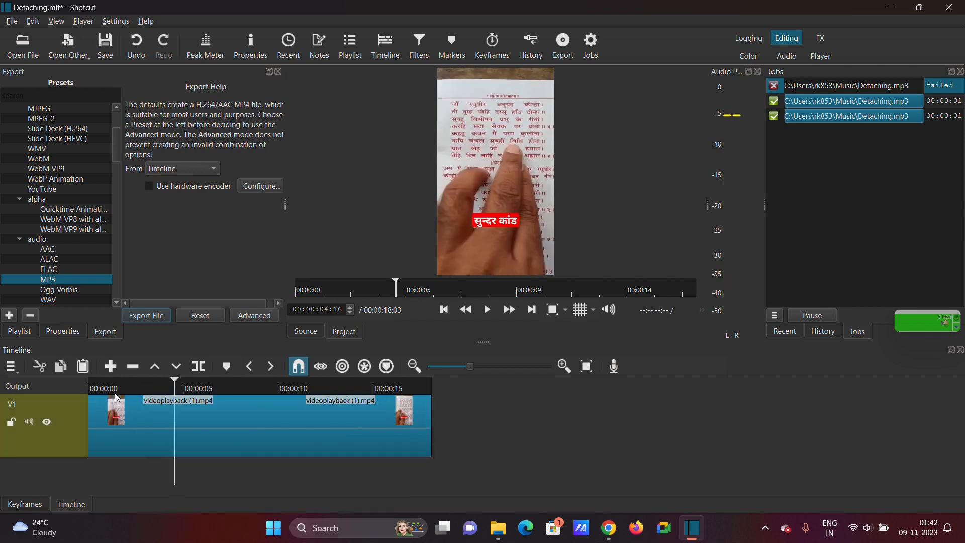
left_click(92, 387)
left_click(96, 387)
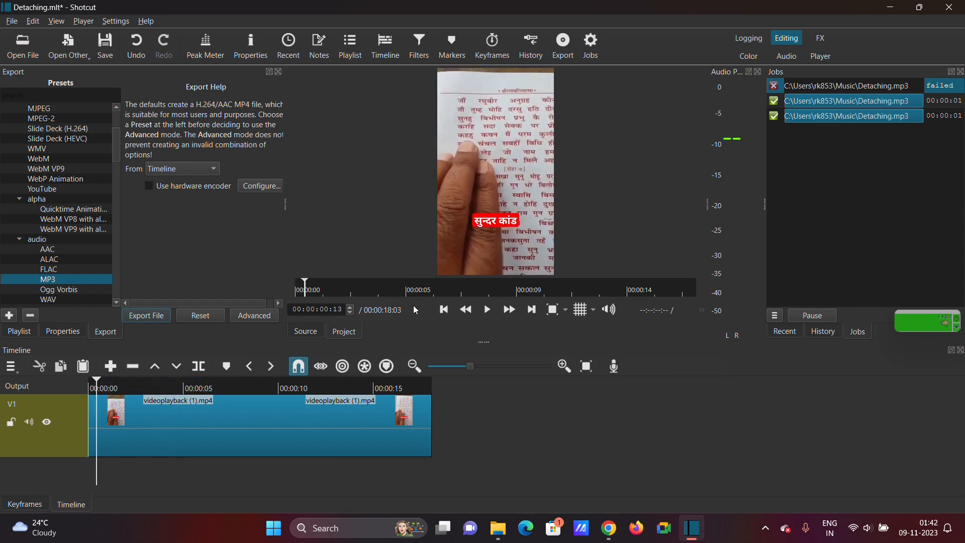
left_click(488, 311)
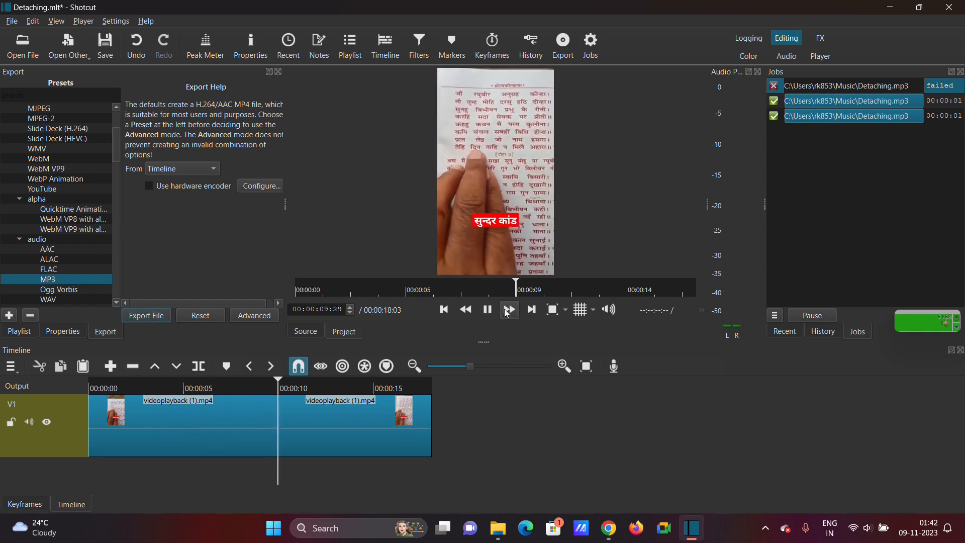
left_click(487, 310)
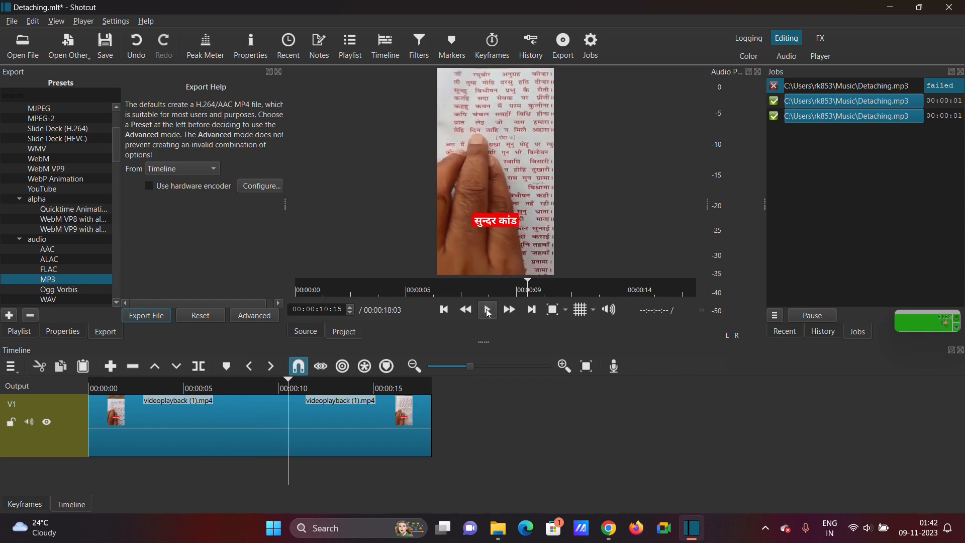
left_click(61, 110)
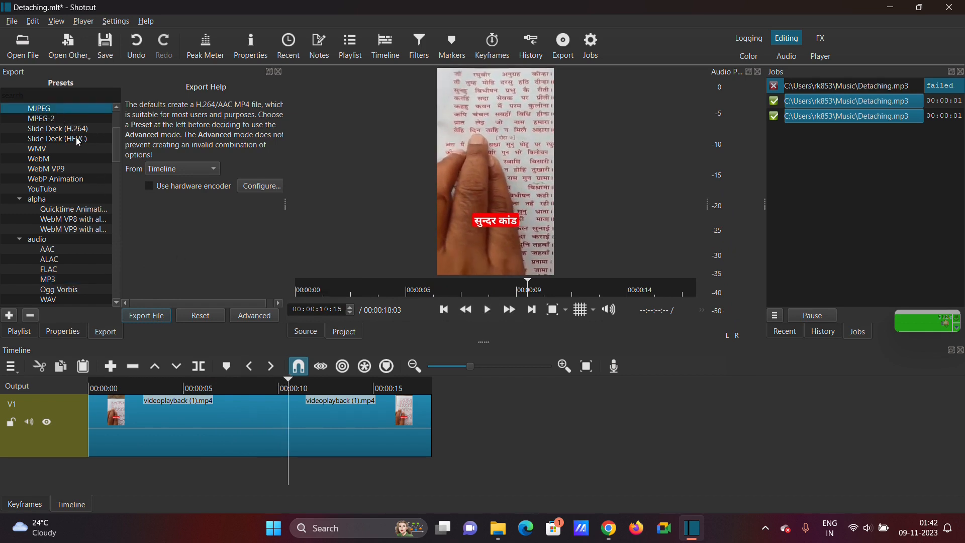
left_click_drag(116, 129, 116, 114)
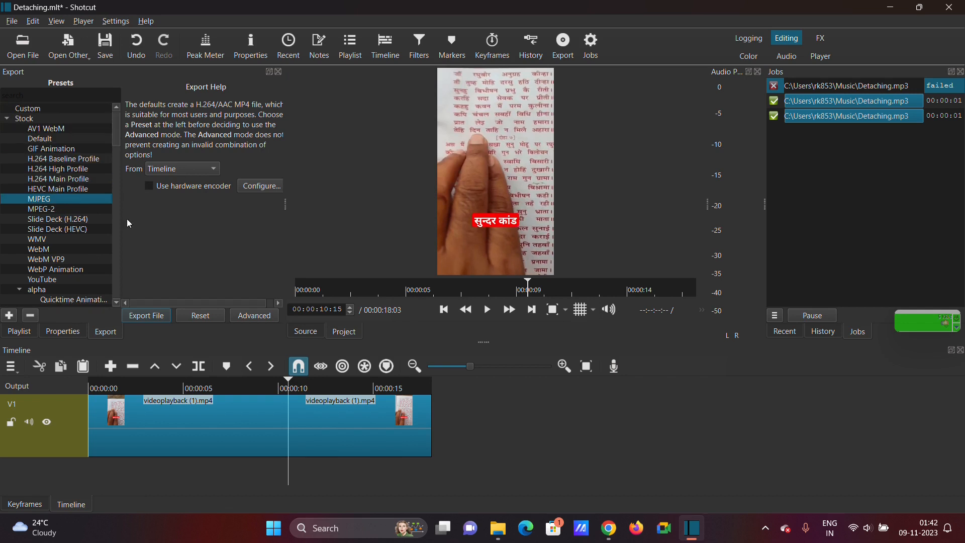
left_click(147, 315)
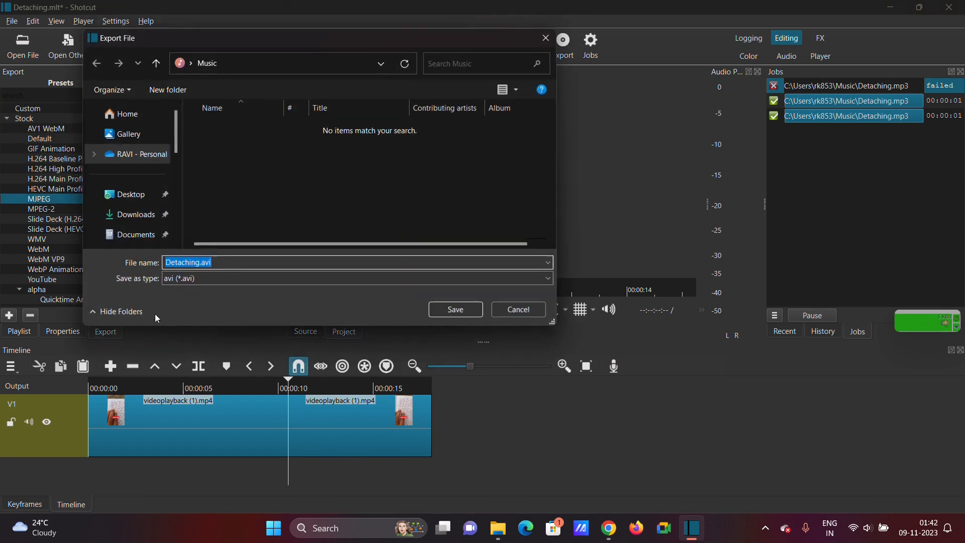
left_click(518, 309)
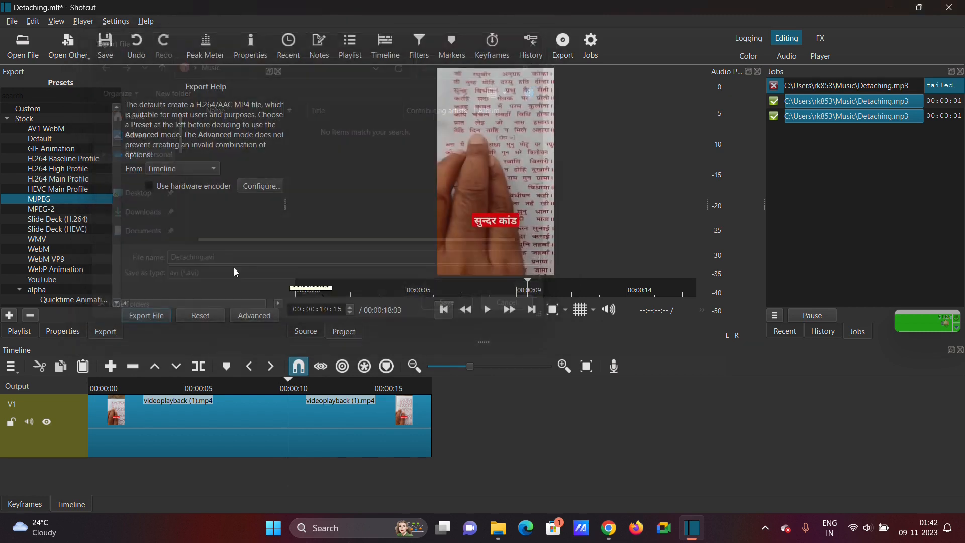
left_click(147, 315)
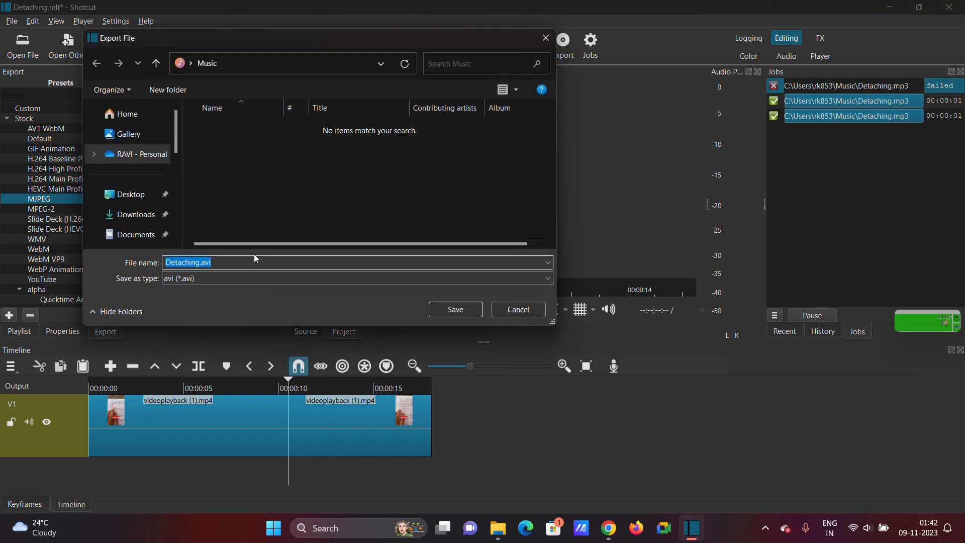
left_click(179, 279)
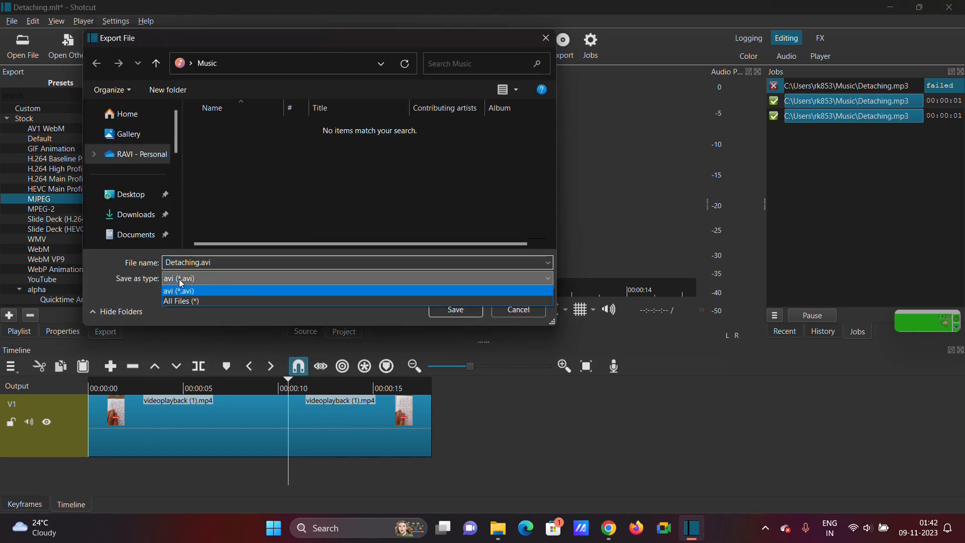
left_click(514, 311)
left_click(513, 310)
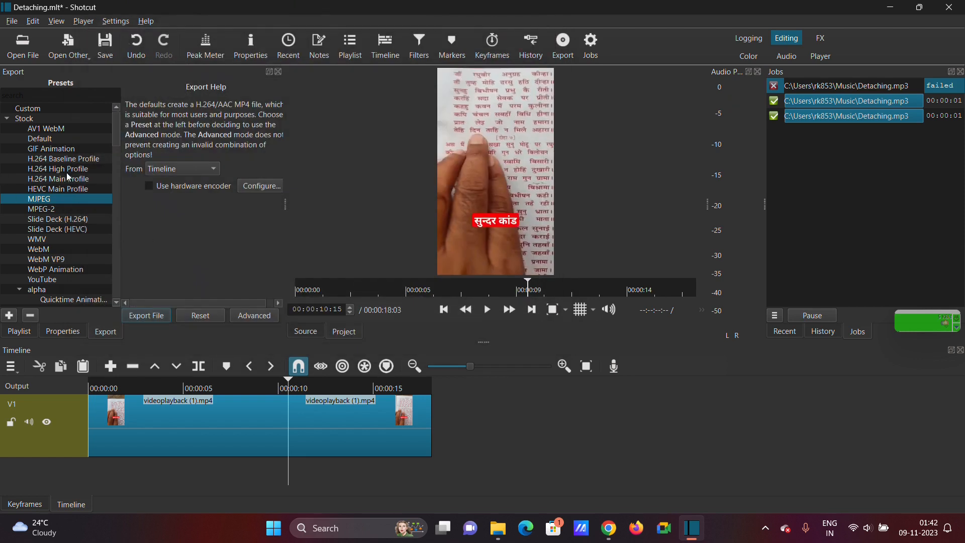
Step: Export the timeline with the H.264 High Profile preset as Detaching.mp4 in the Music folder
left_click(50, 169)
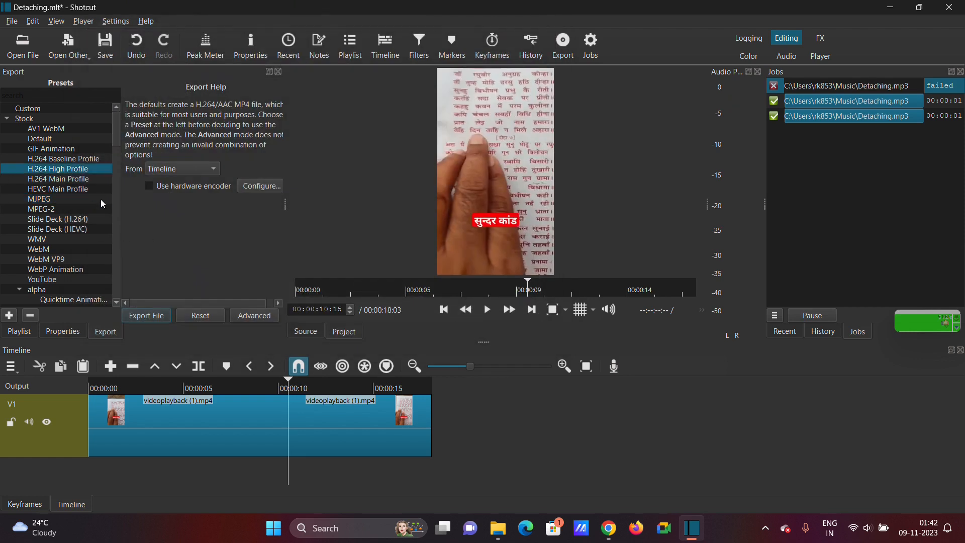
left_click(144, 317)
left_click(229, 261)
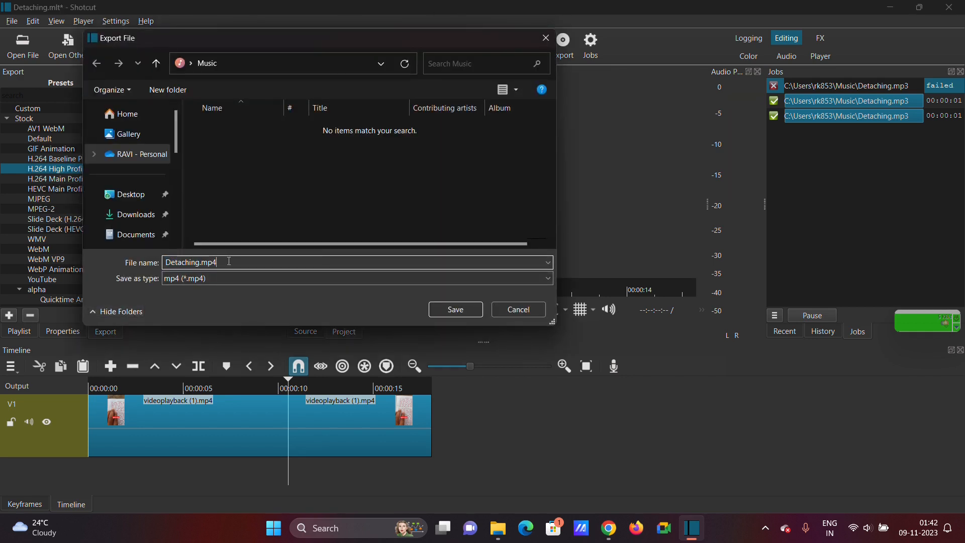
left_click(455, 309)
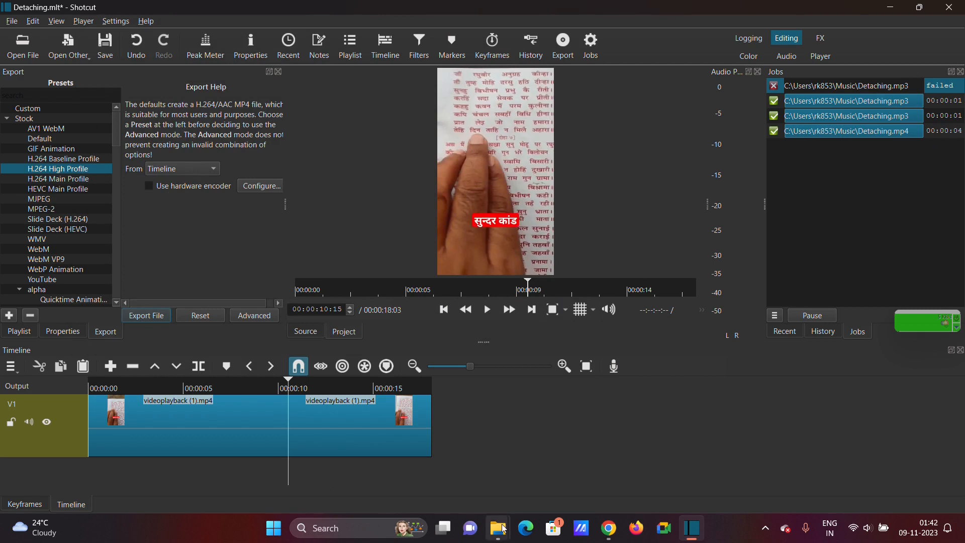
Step: Play the exported Detaching.mp4 from the Music folder in VLC, and close the player and the folder window
mouse_move(501, 527)
left_click(466, 465)
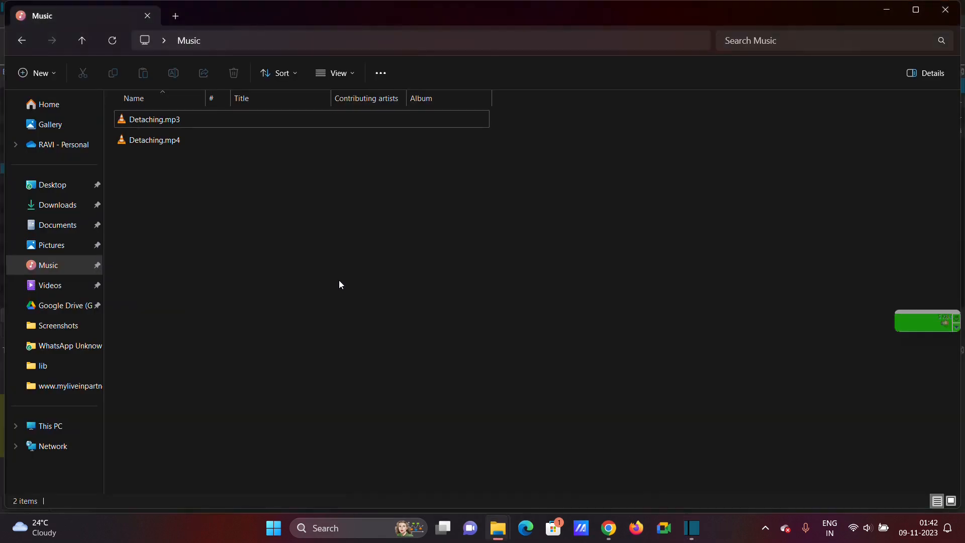
left_click(158, 143)
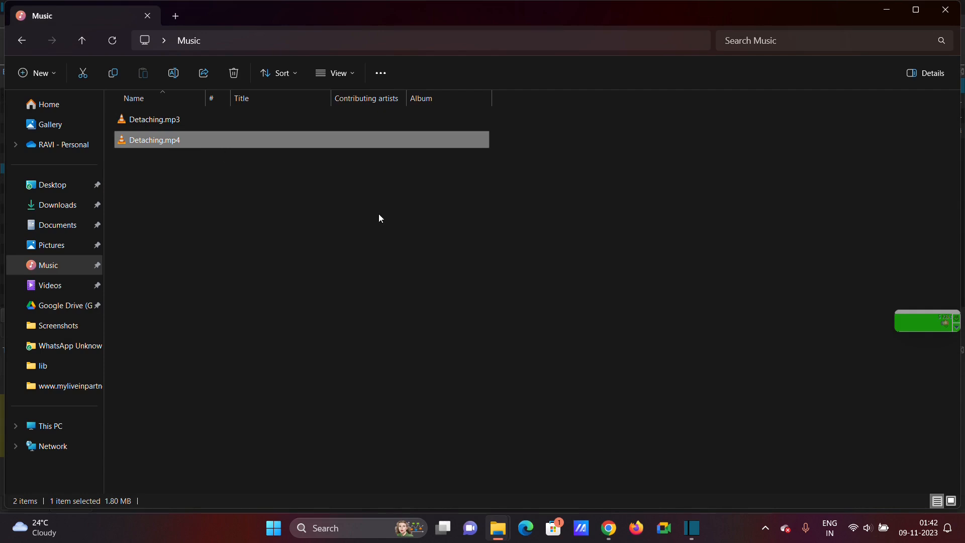
left_click(207, 167)
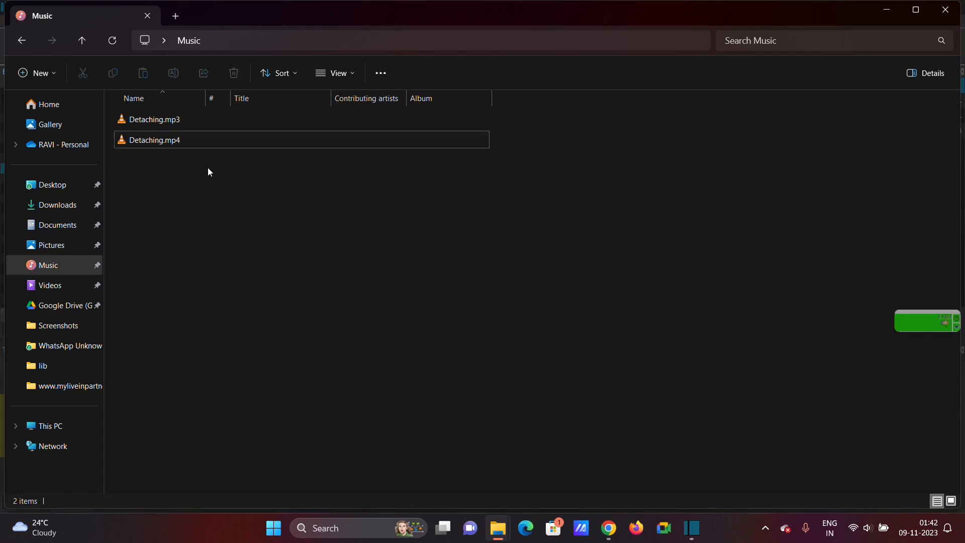
mouse_move(175, 145)
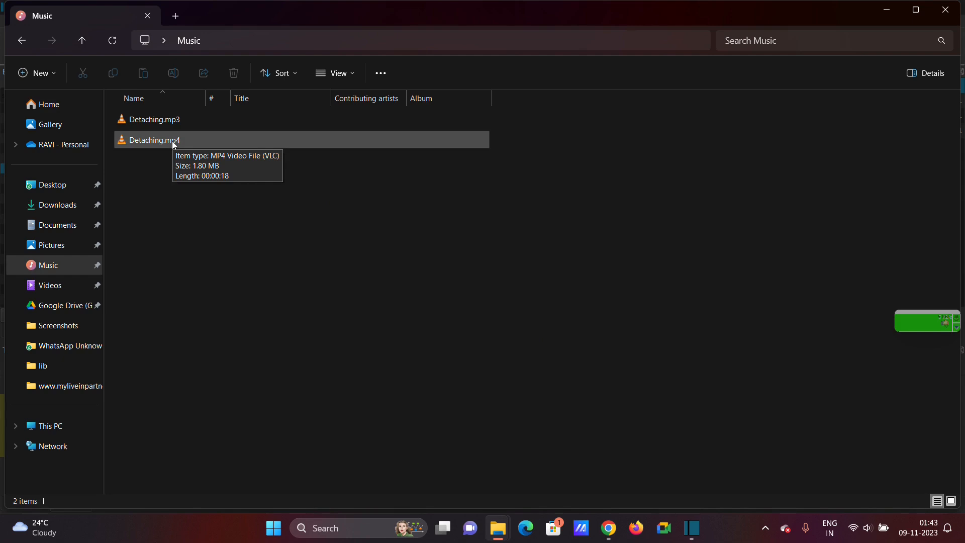
double_click(174, 144)
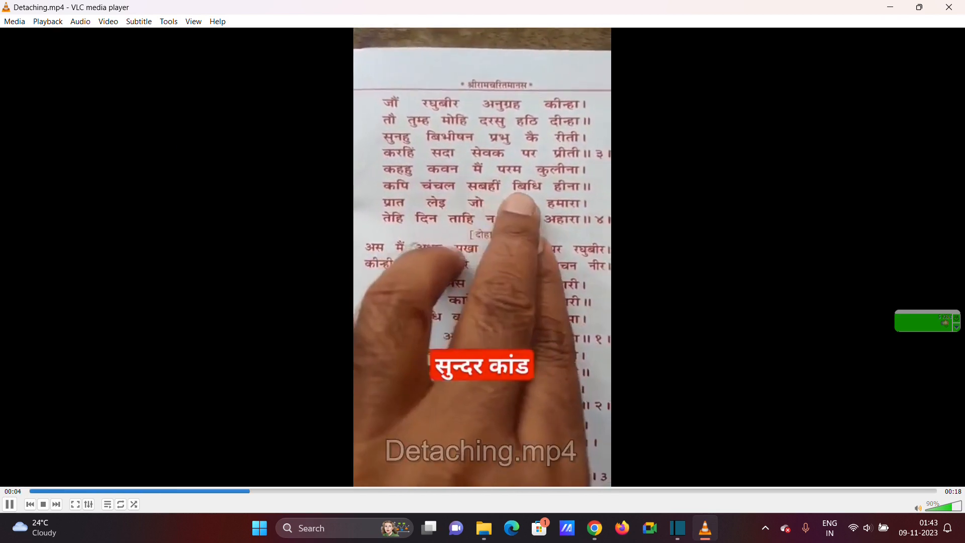
left_click(950, 7)
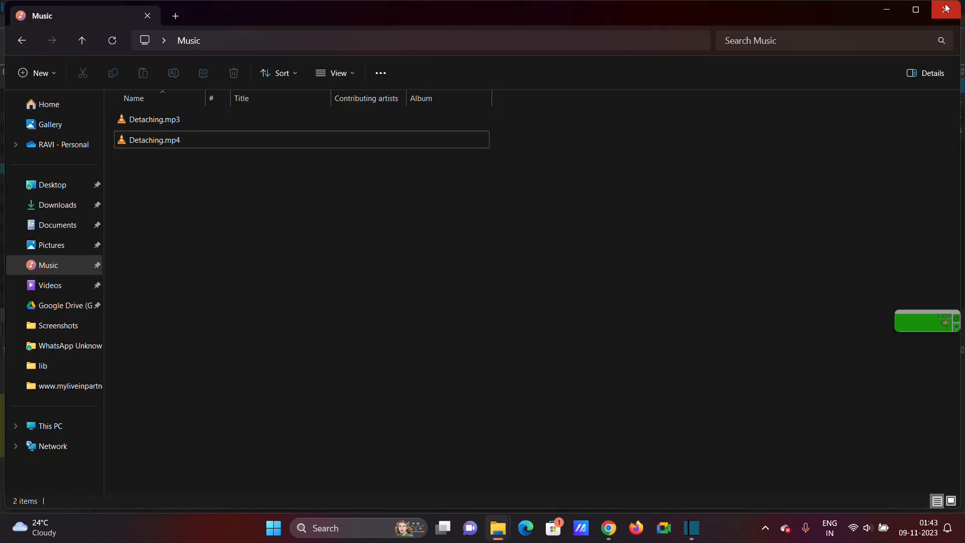
left_click(947, 8)
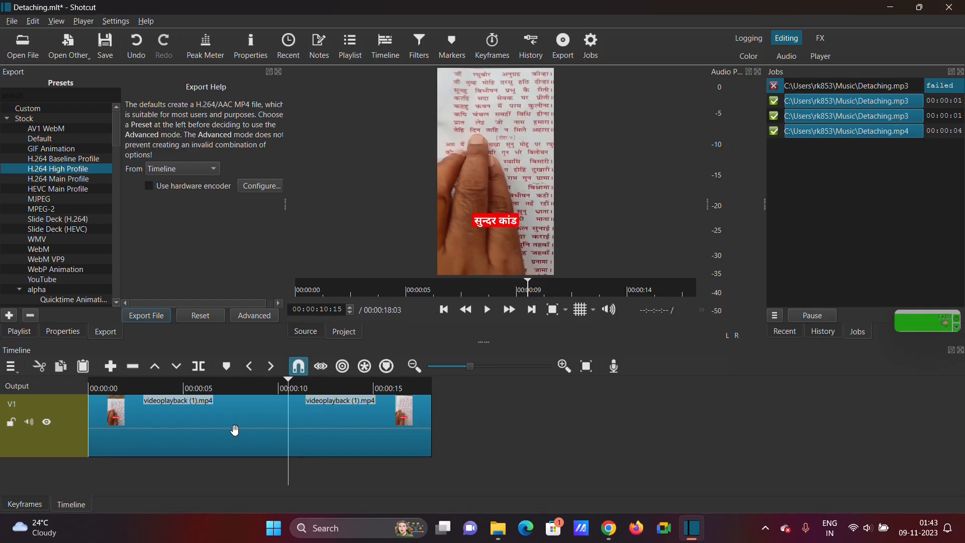
Step: Delete the video clip from V1 and remove the V1 track, leaving the timeline without tracks
left_click(17, 330)
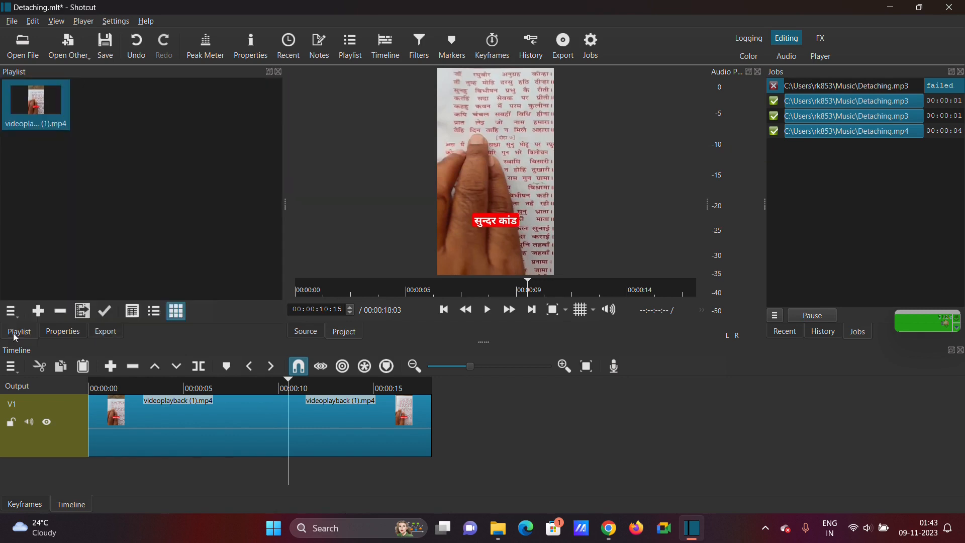
left_click(146, 438)
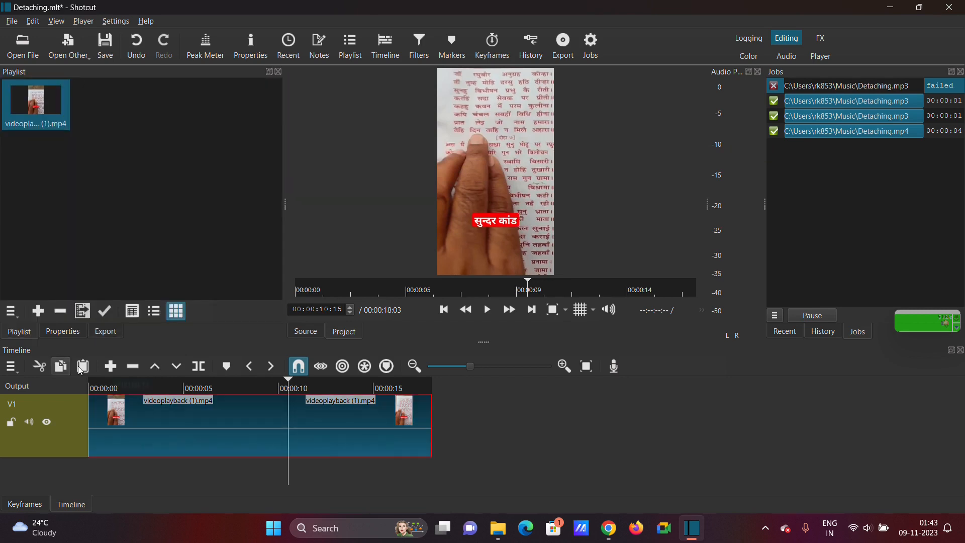
left_click(133, 366)
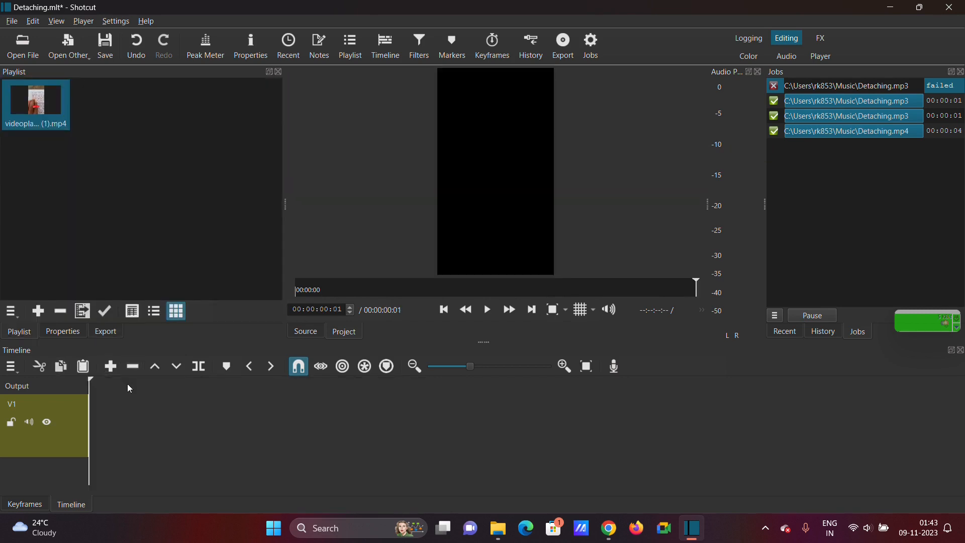
left_click(50, 408)
right_click(70, 437)
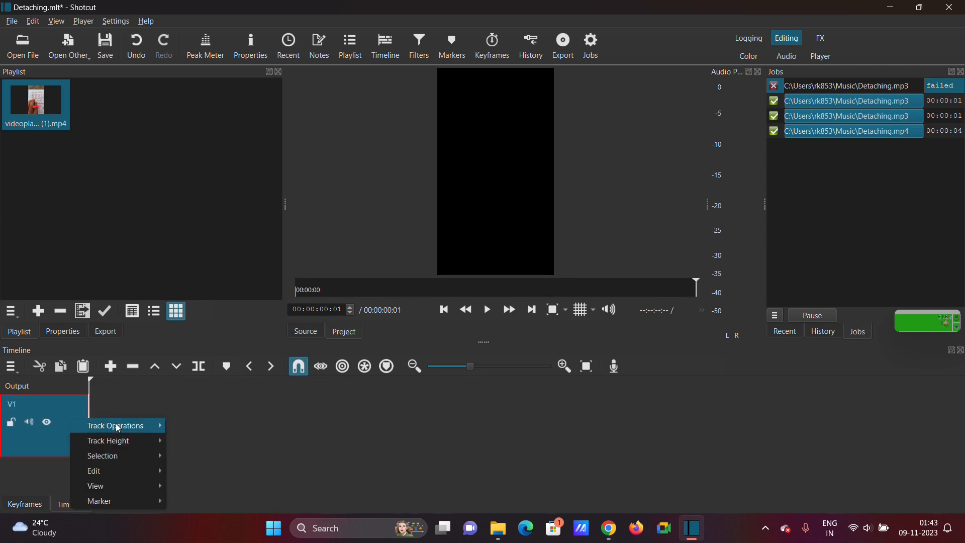
mouse_move(116, 426)
left_click(227, 443)
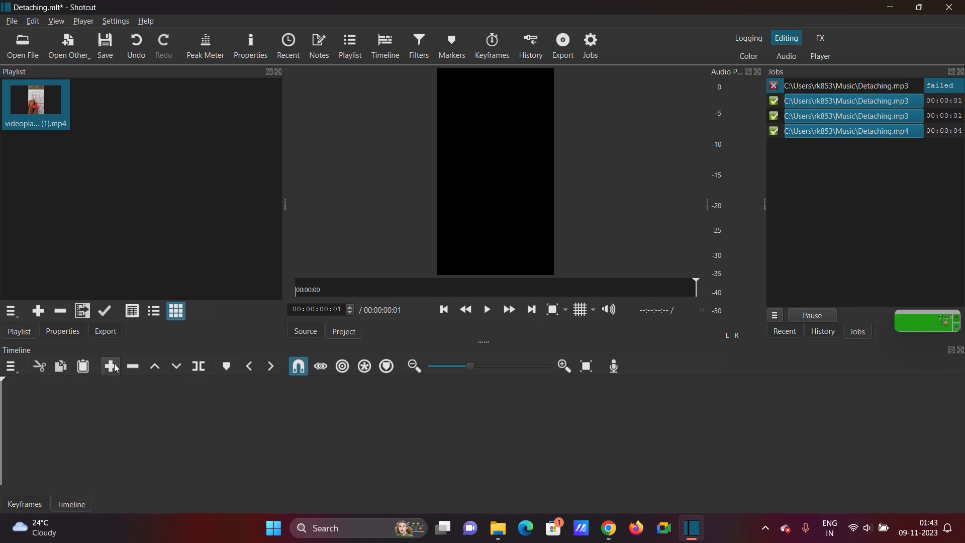
Step: Append the playlist's videoplayback (1).mp4 to the empty timeline, undoing the duplicate entry added to the playlist
left_click(37, 313)
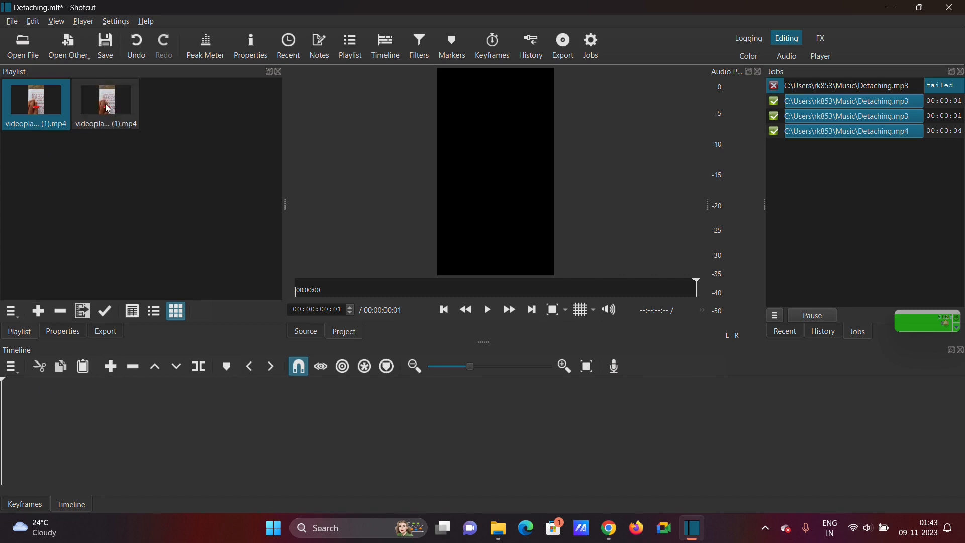
left_click(131, 53)
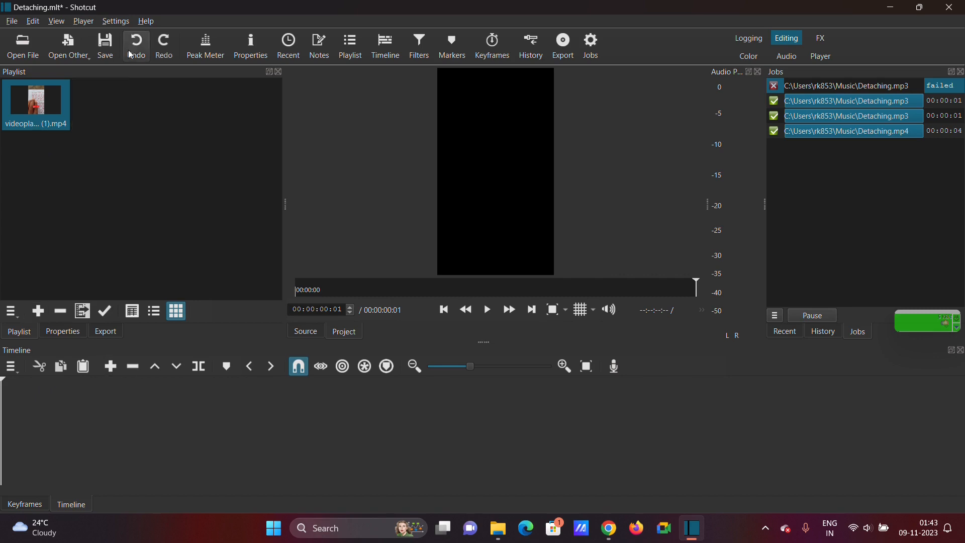
left_click(113, 367)
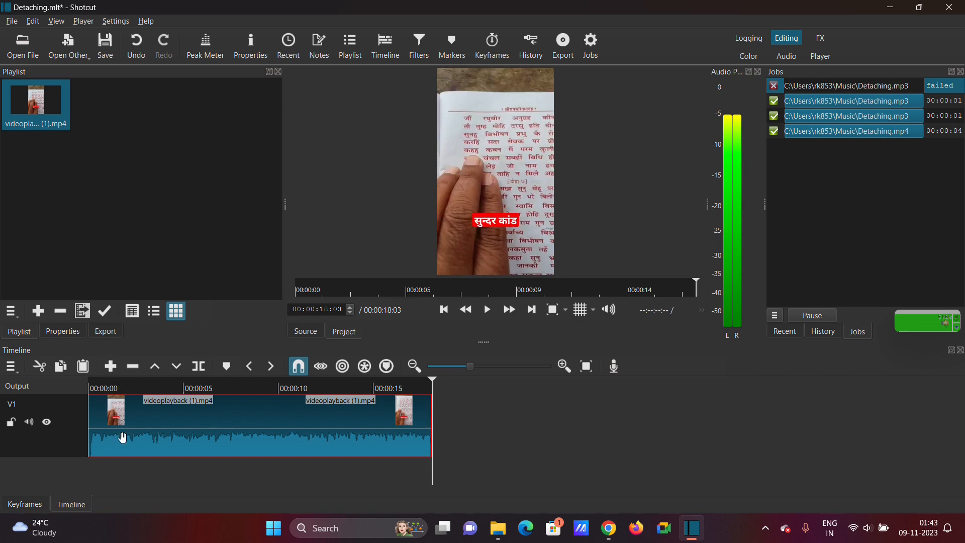
Step: Detach the audio of the V1 clip onto its own audio track and select the V1 video clip
left_click(221, 437)
right_click(268, 440)
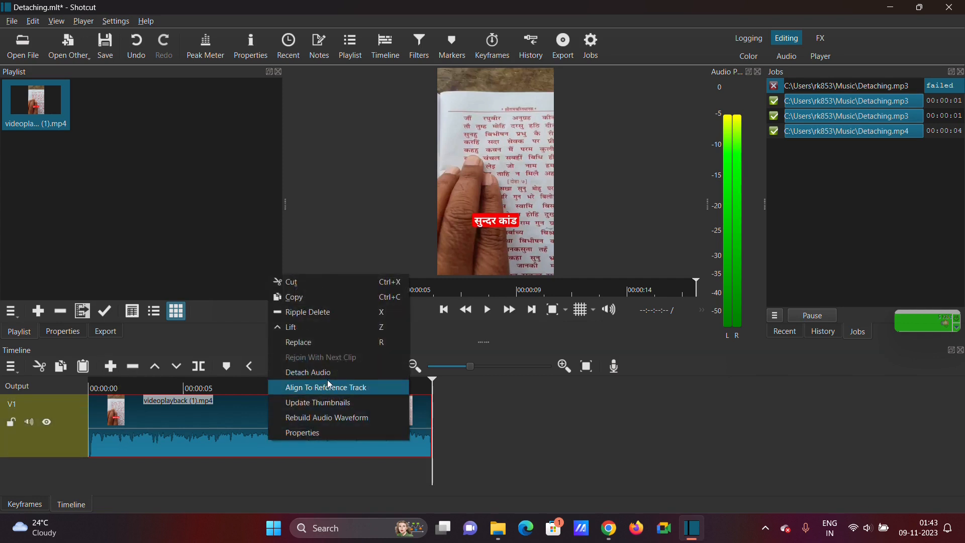
left_click(331, 373)
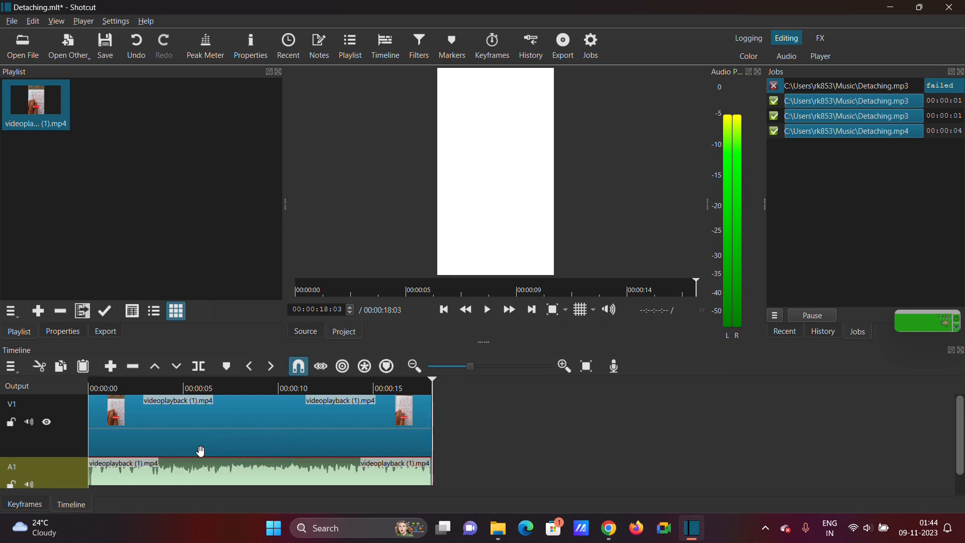
left_click(291, 418)
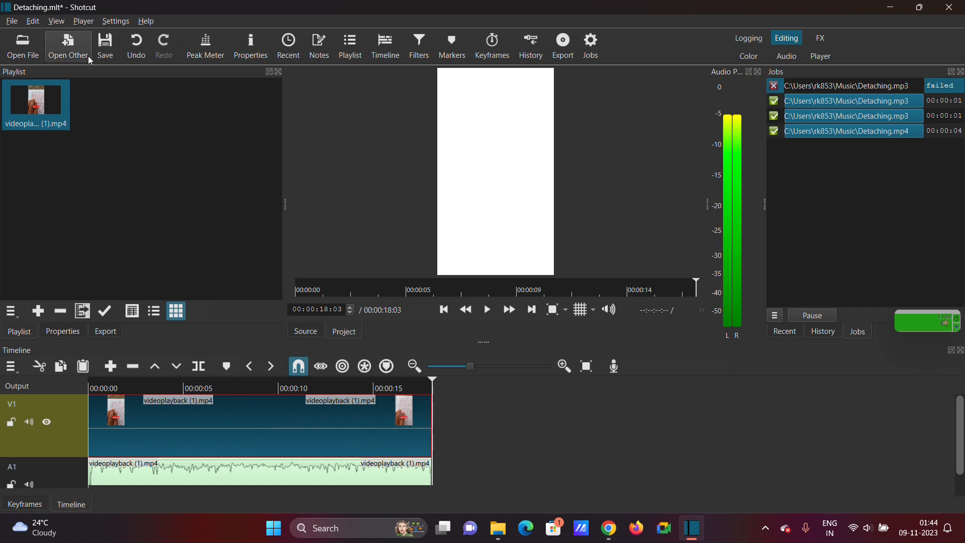
Step: Save the Detaching.mlt project, and close Shotcut and the Downloads folder window
left_click(112, 51)
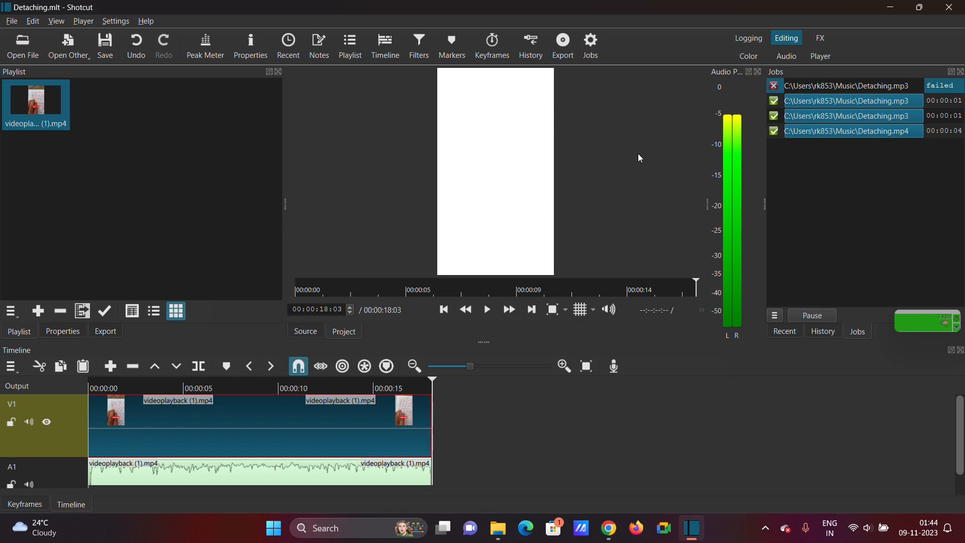
left_click(950, 7)
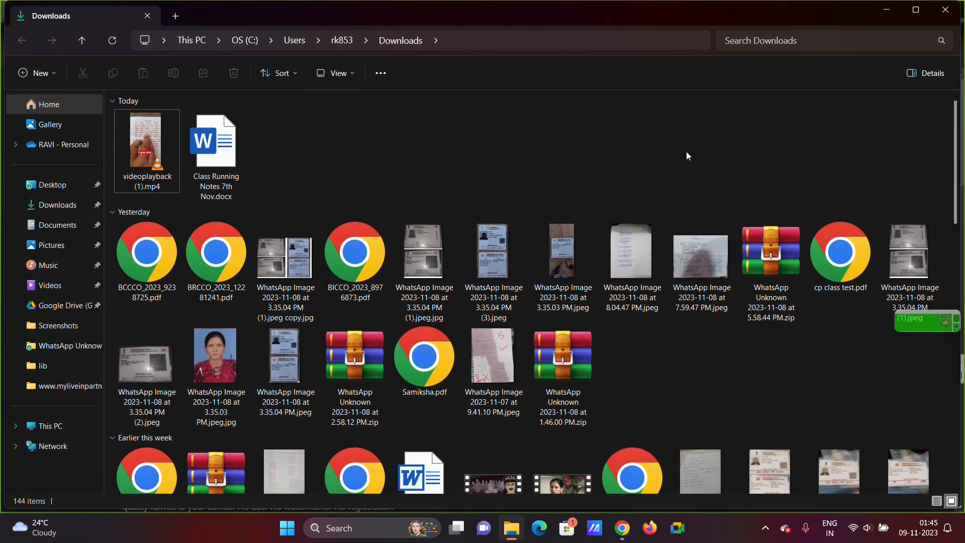
left_click(945, 9)
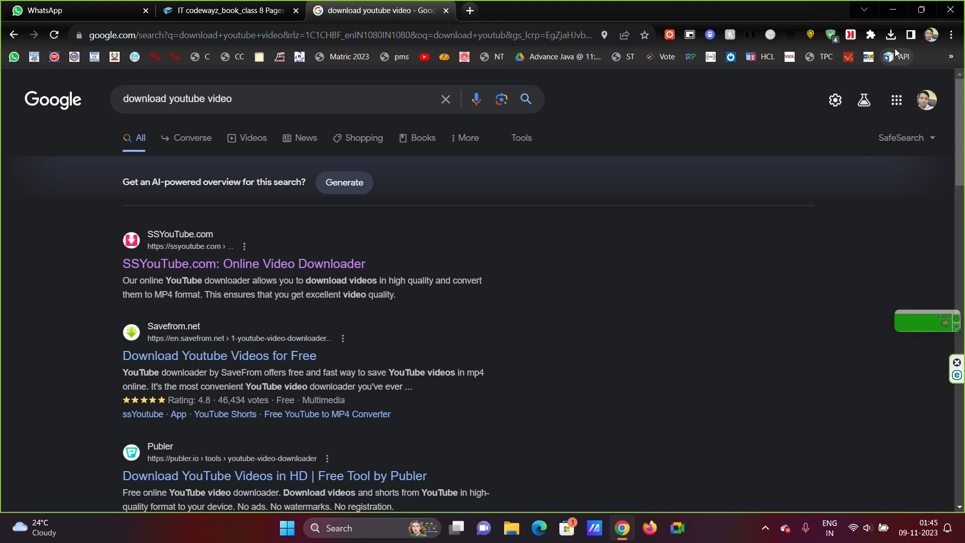